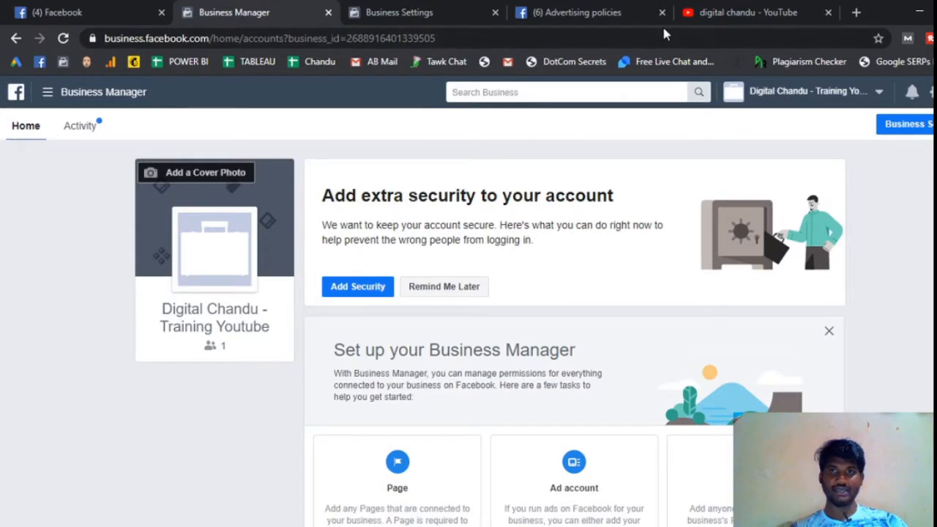
Step: Look over the Digital Chandu channel results on YouTube and the setup options on the Business Manager home page
left_click(737, 14)
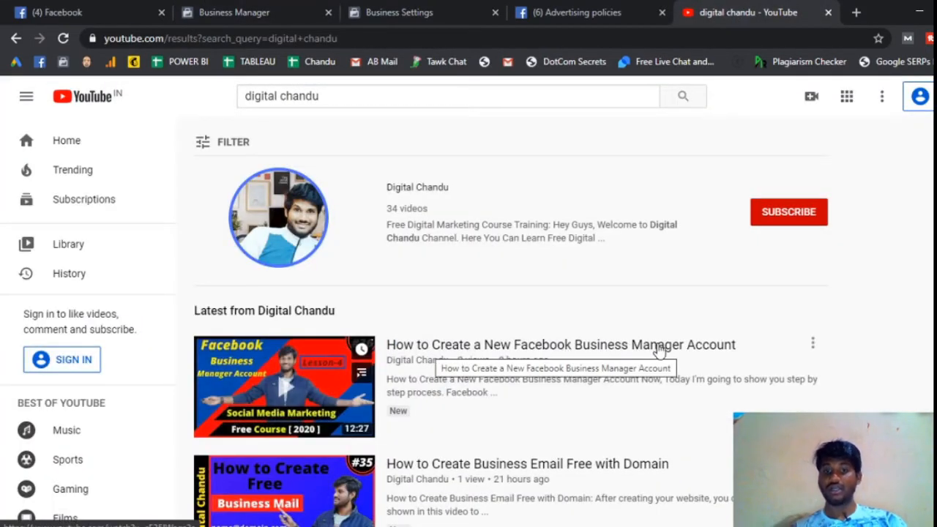
left_click(254, 8)
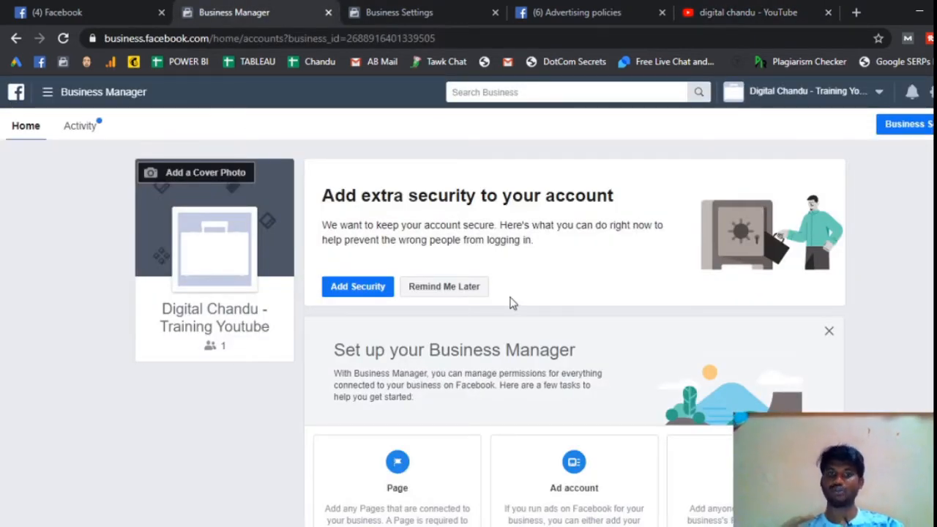
scroll(545, 260, "down", 1)
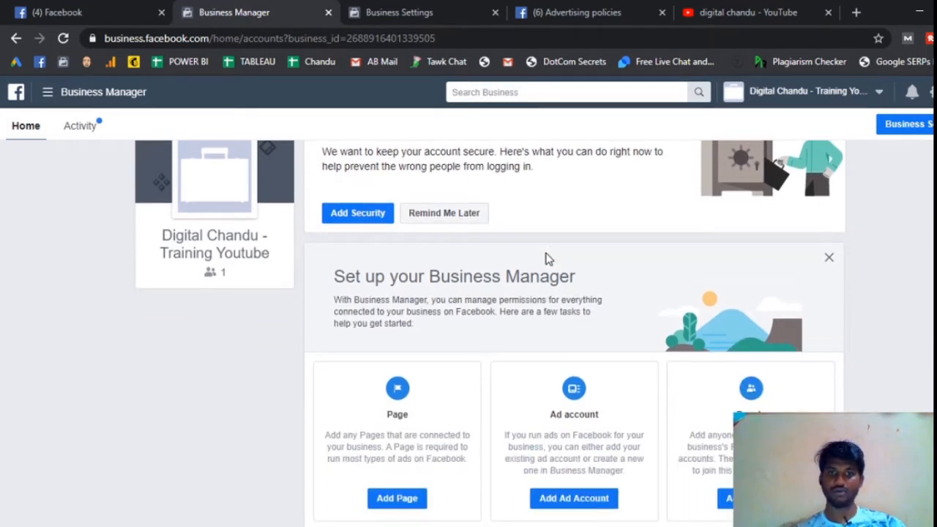
scroll(546, 257, "down", 2)
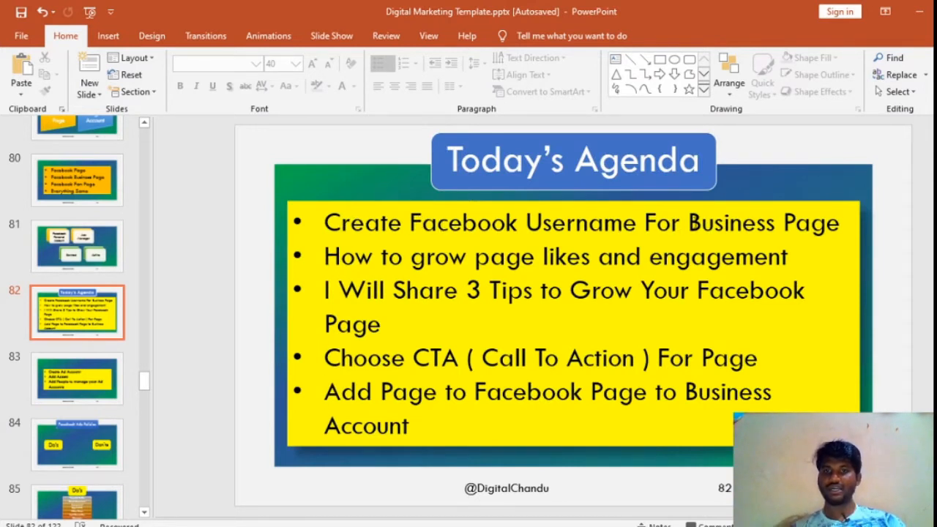
left_click(923, 9)
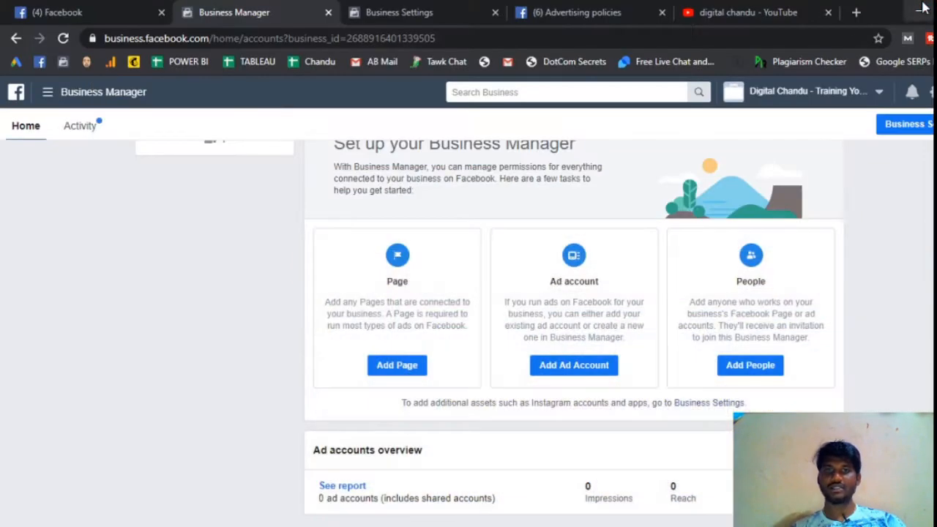
scroll(389, 276, "up", 3)
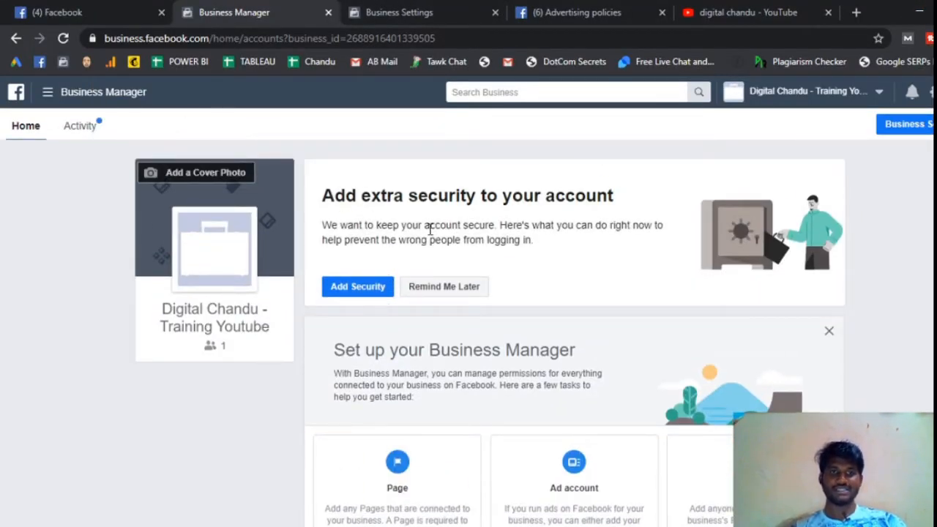
scroll(432, 230, "down", 3)
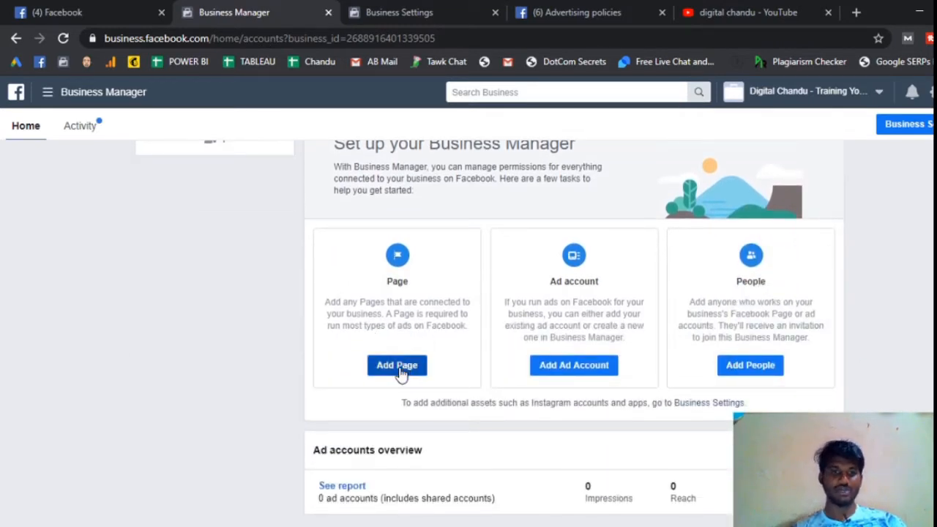
Step: Open the form for adding a Facebook Page the business owns to Business Manager
left_click(399, 366)
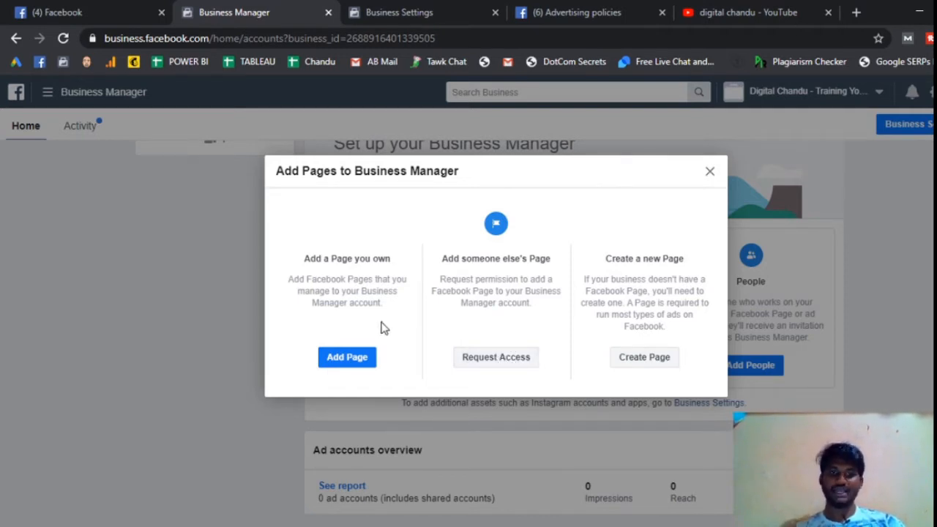
left_click(355, 359)
left_click(395, 345)
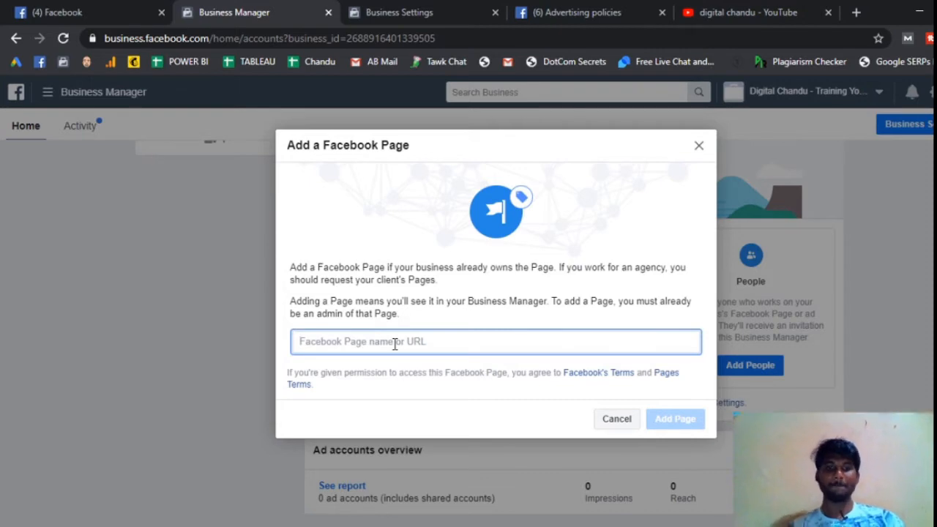
Step: Switch to the Facebook news feed, go to the Digital Marketing - SMM page and start creating its username
left_click(105, 15)
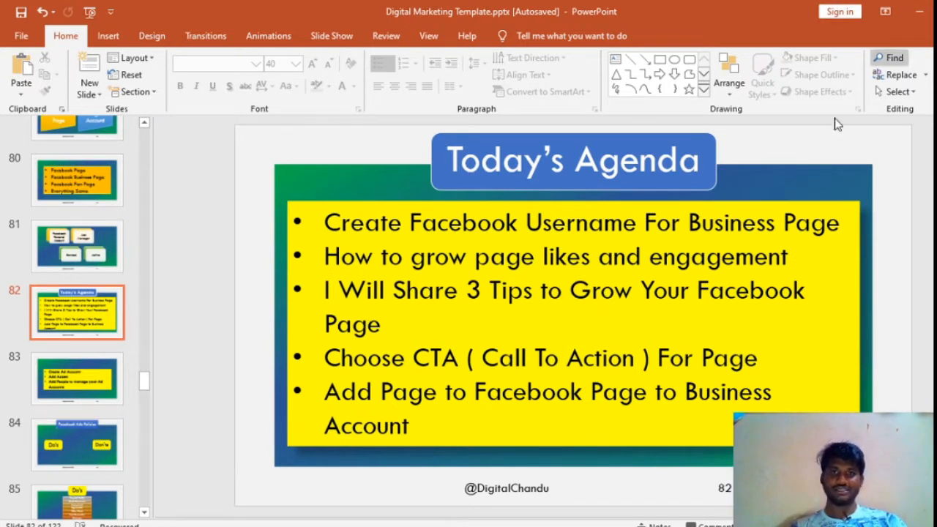
left_click(920, 11)
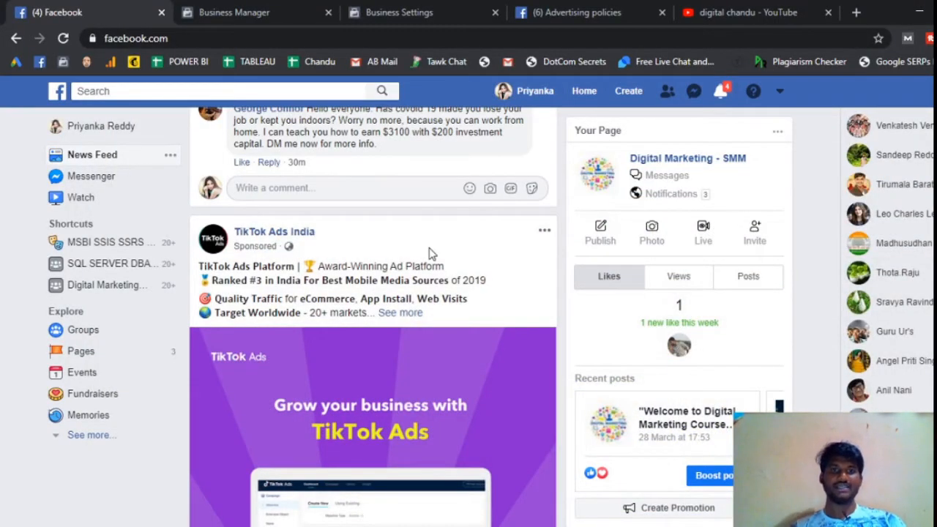
scroll(429, 252, "up", 1)
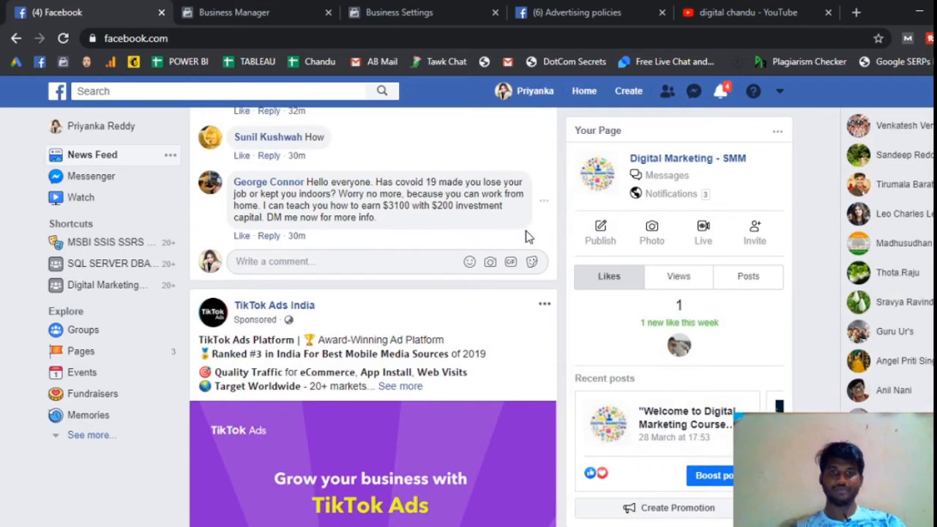
scroll(533, 261, "up", 3)
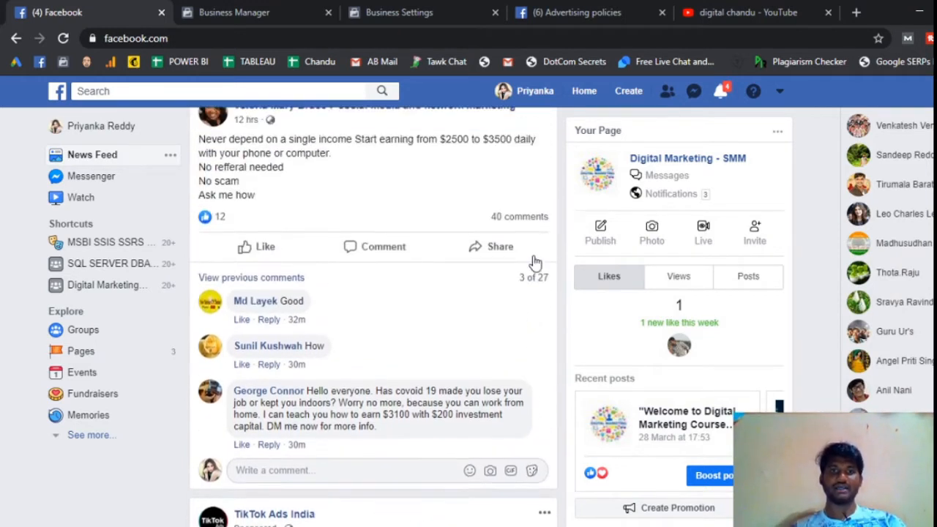
scroll(534, 261, "up", 1)
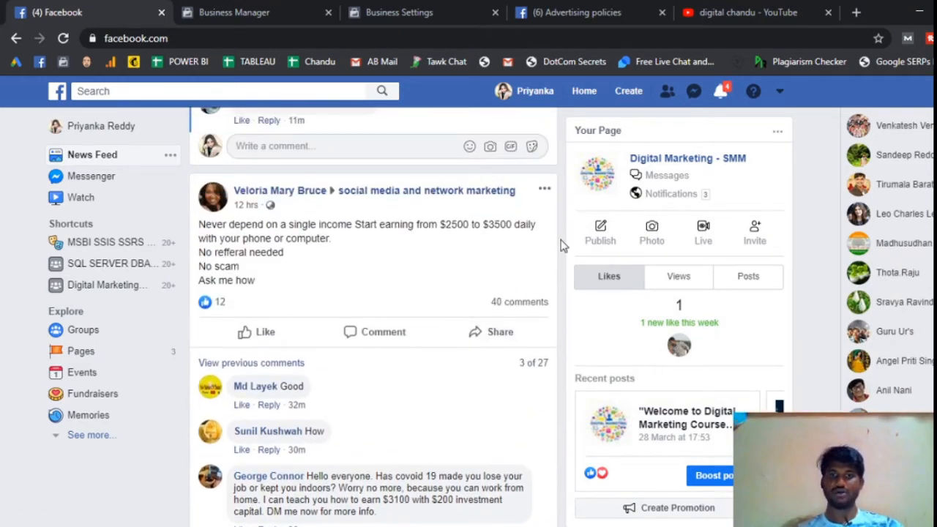
left_click(706, 161)
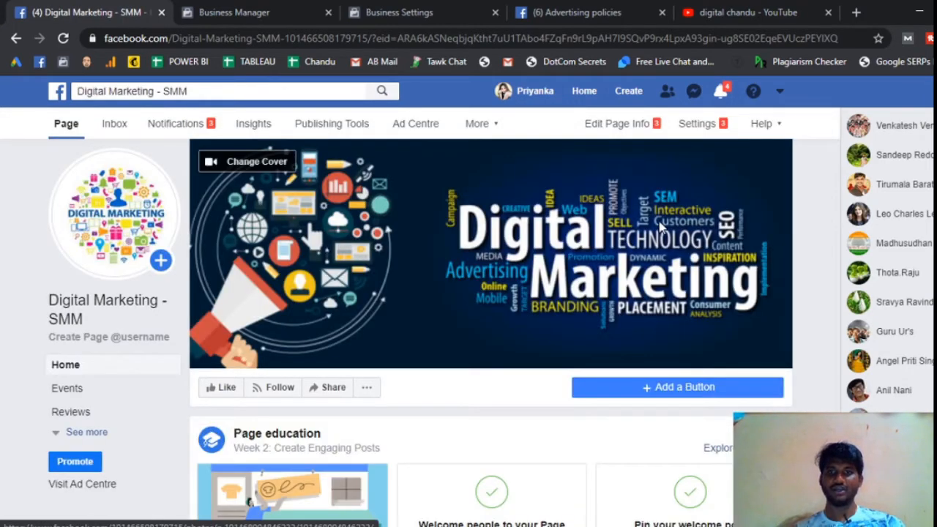
scroll(551, 276, "down", 3)
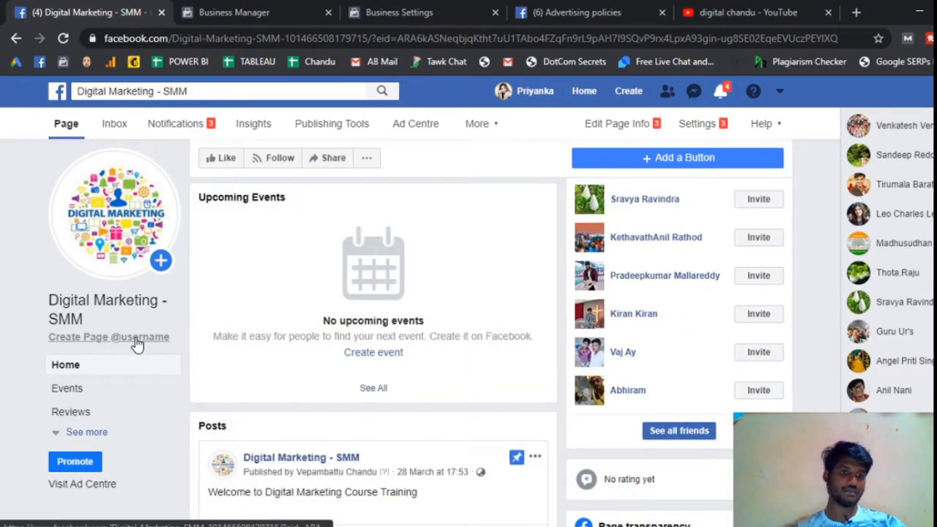
left_click(137, 338)
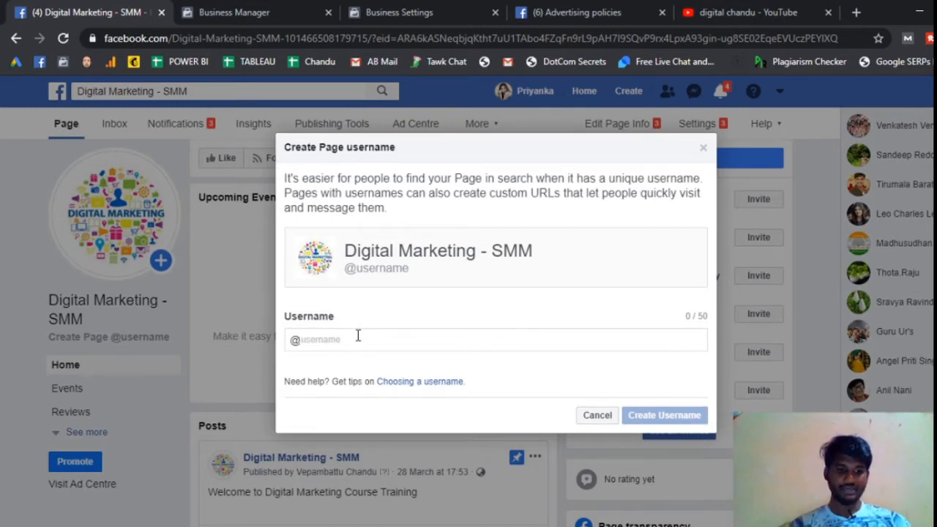
Step: Try "digitalmarketing trainingyouytube" as the page's username
type("digi")
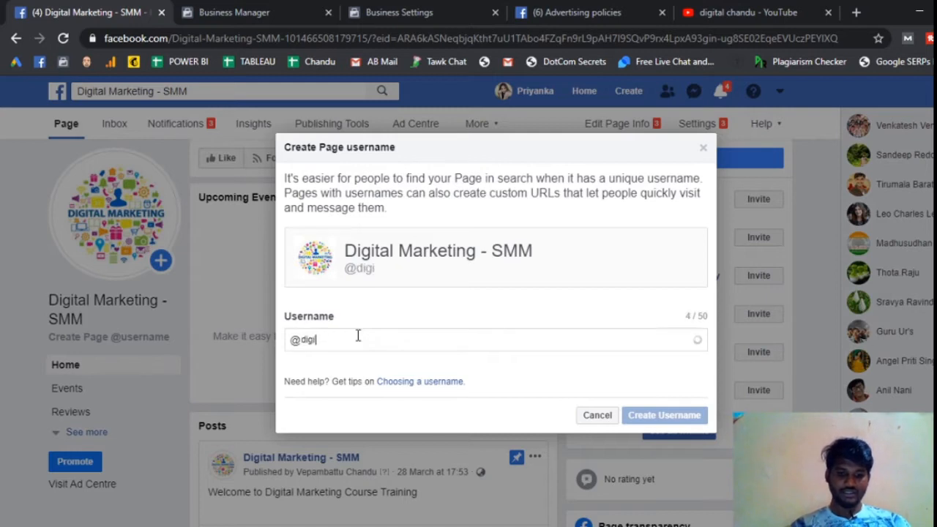
type("talmar")
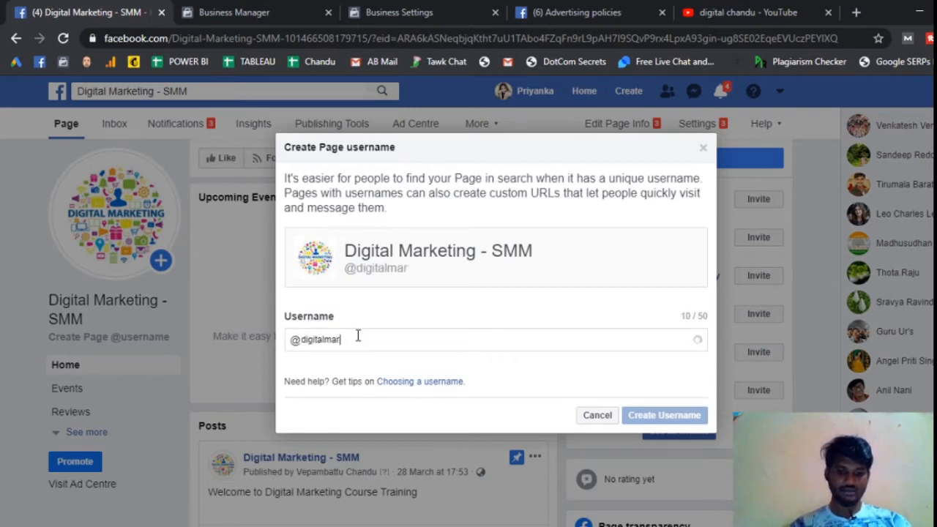
type("keting train")
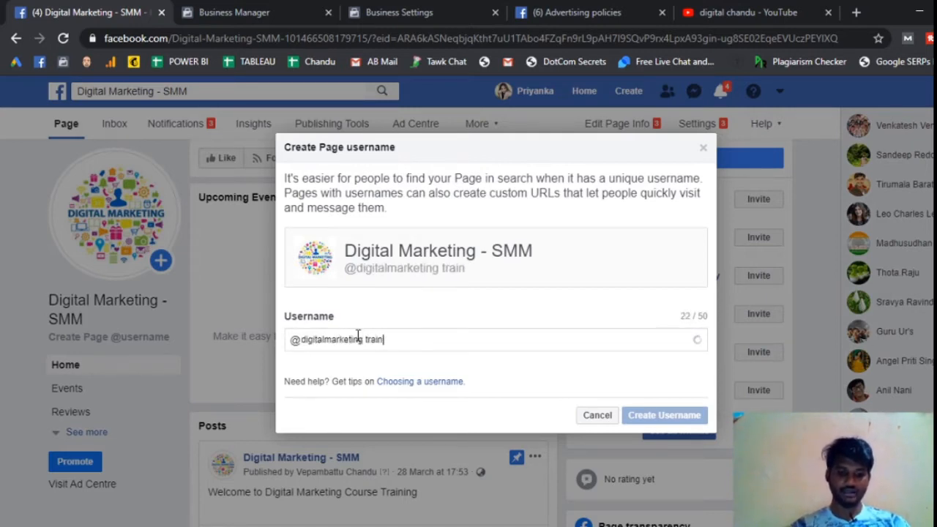
type("ingyouytube")
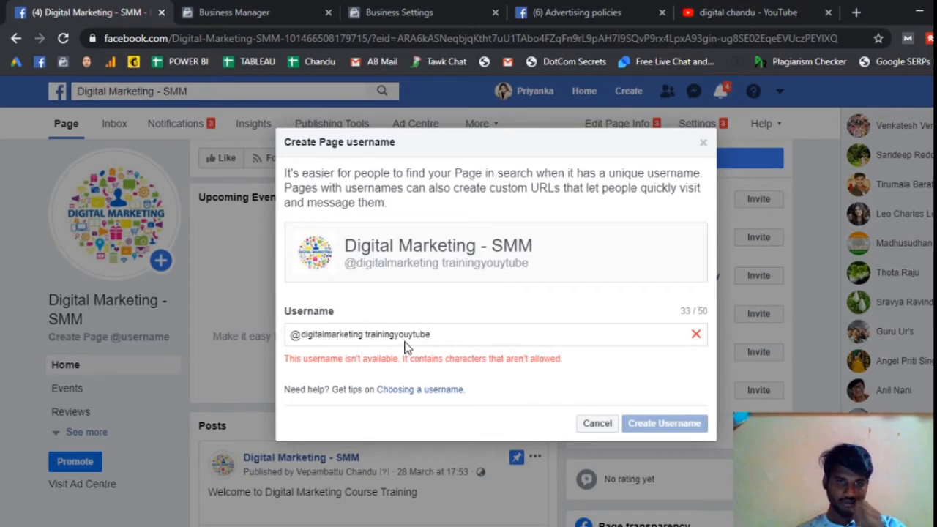
Step: Replace the proposed page username with 21DaysDigitalMarketing
key("ctrl+a")
key("BackSpace")
type("2")
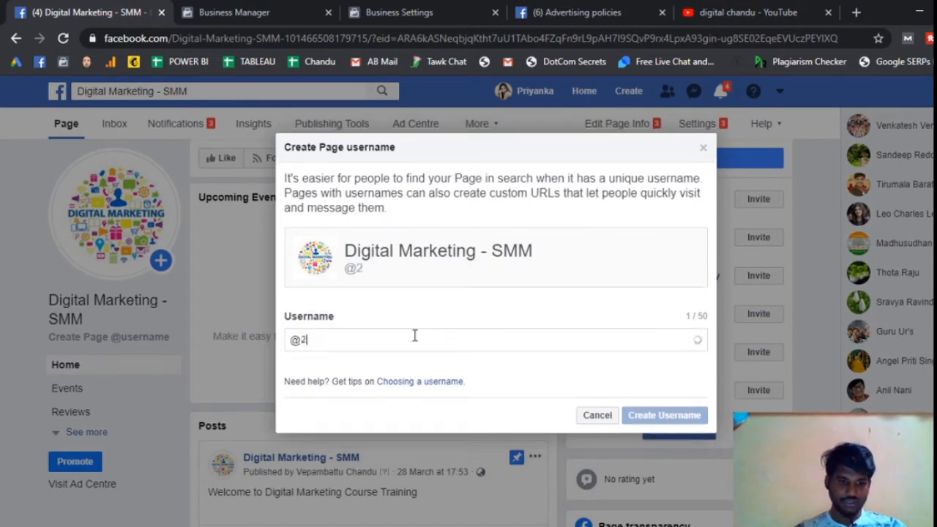
type("1Days")
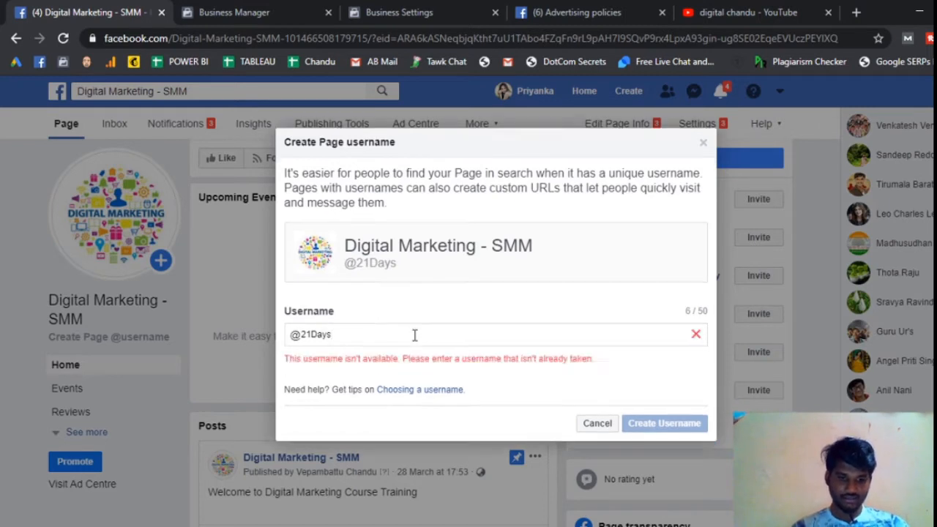
type("Digital")
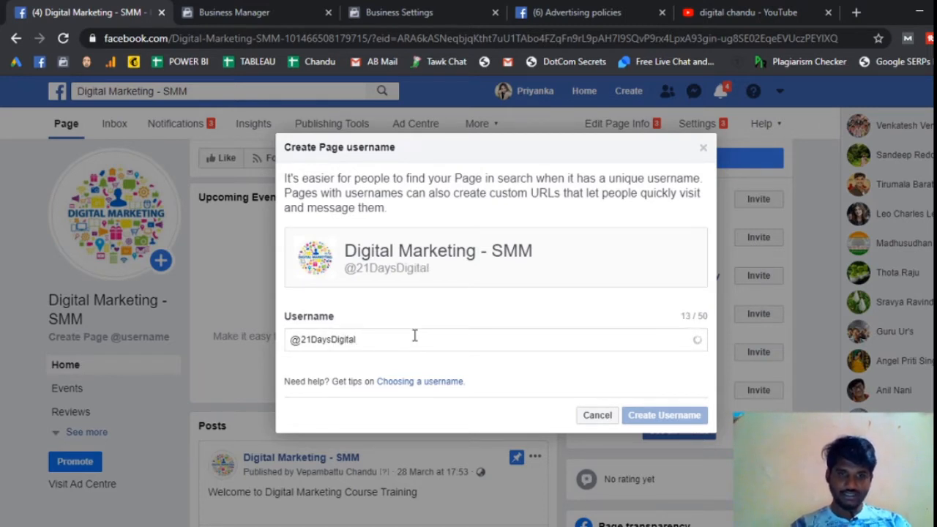
type("Marke")
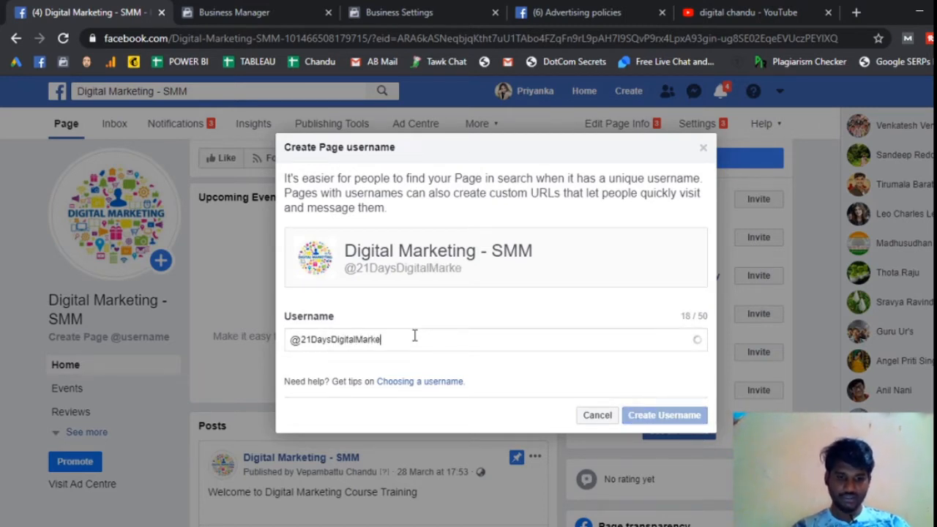
type("ting")
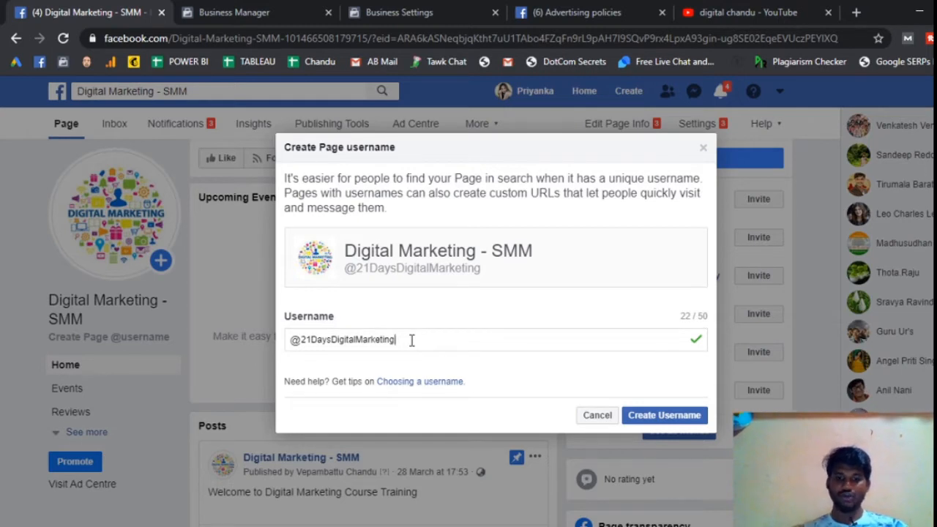
Step: Try ending the username with a hyphen and with an underscore, removing each character again
type("-")
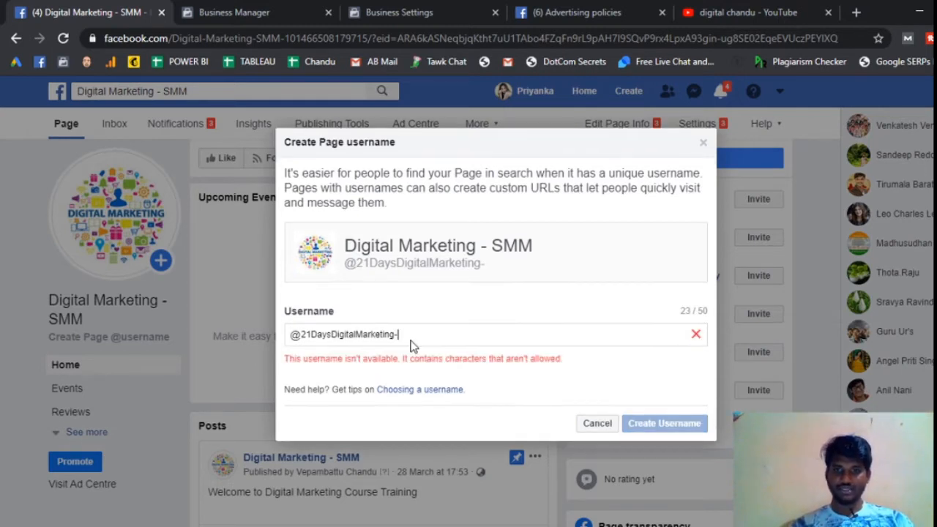
key("BackSpace")
type("_")
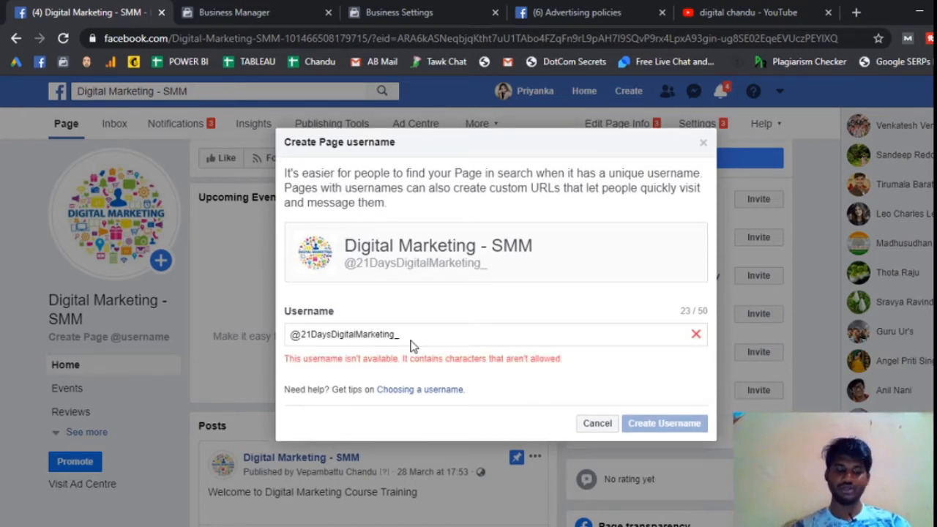
key("BackSpace")
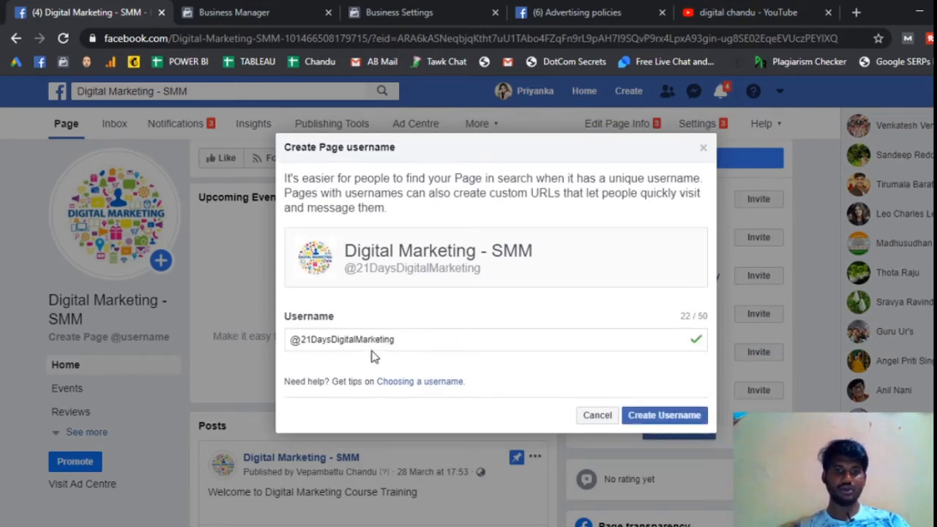
Step: Create the username 21DaysDigitalMarketing for the page and dismiss the confirmation
left_click(675, 416)
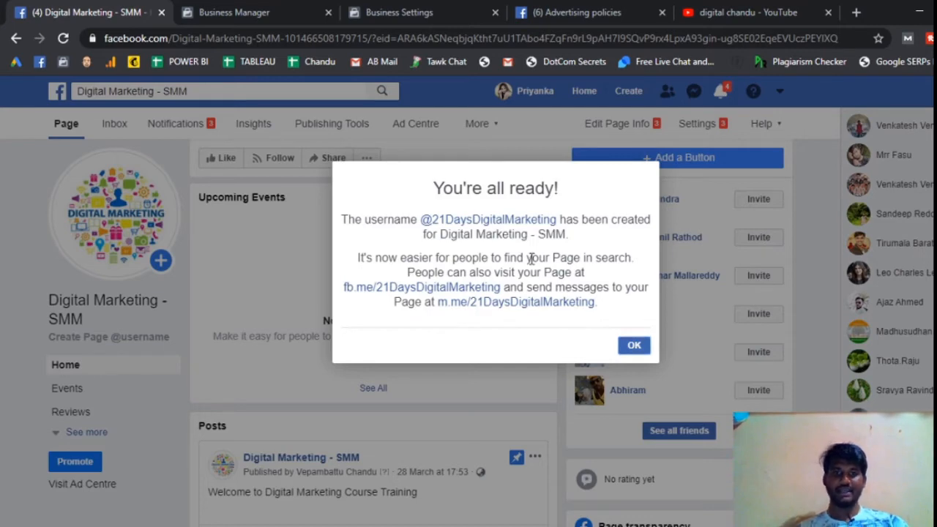
left_click(632, 345)
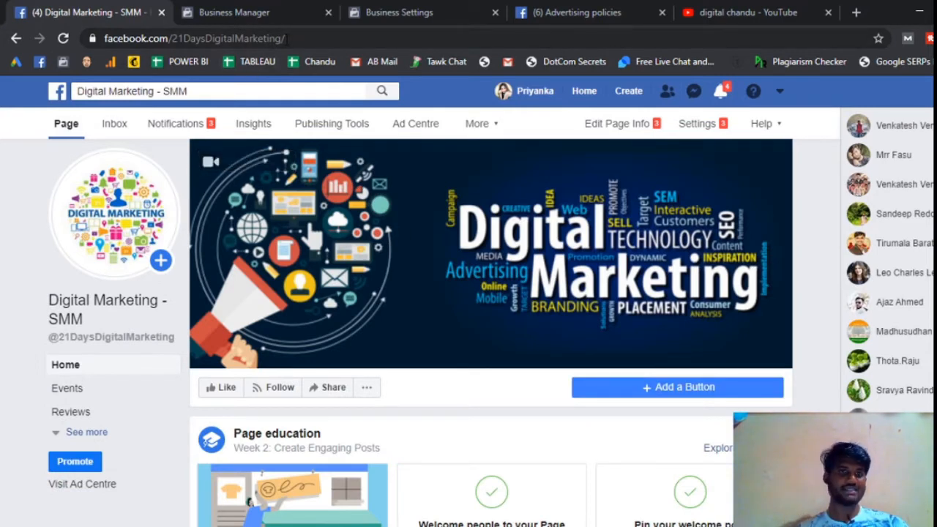
Step: Highlight the page's full web address in the browser, and switch to the Today's Agenda slide in PowerPoint
left_click(286, 38)
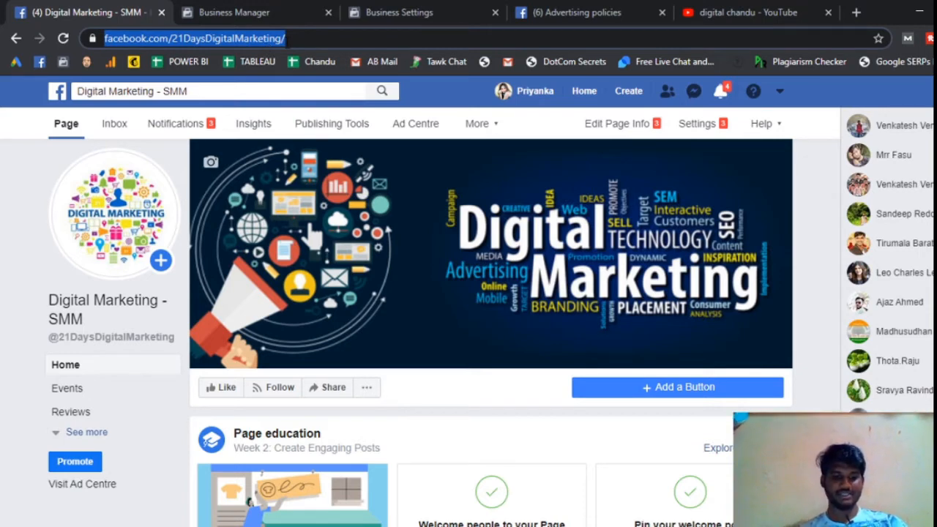
left_click(312, 40)
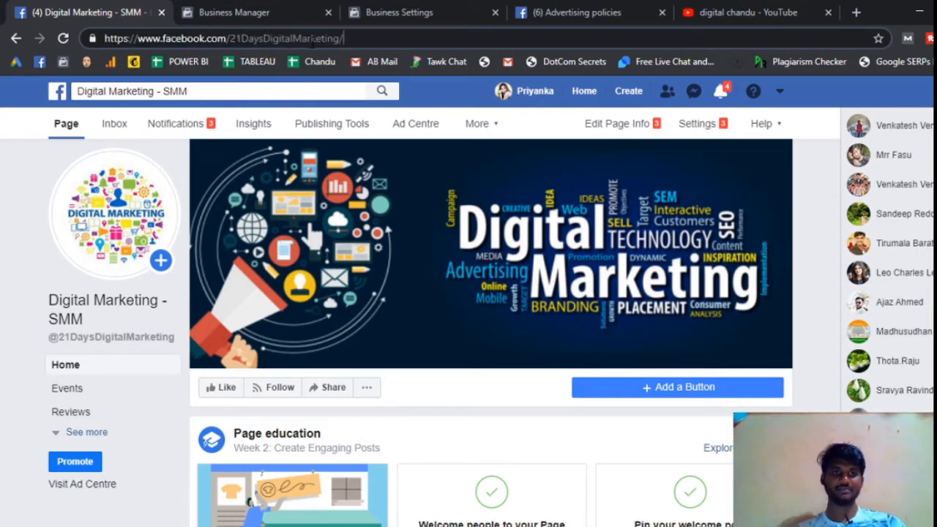
triple_click(312, 40)
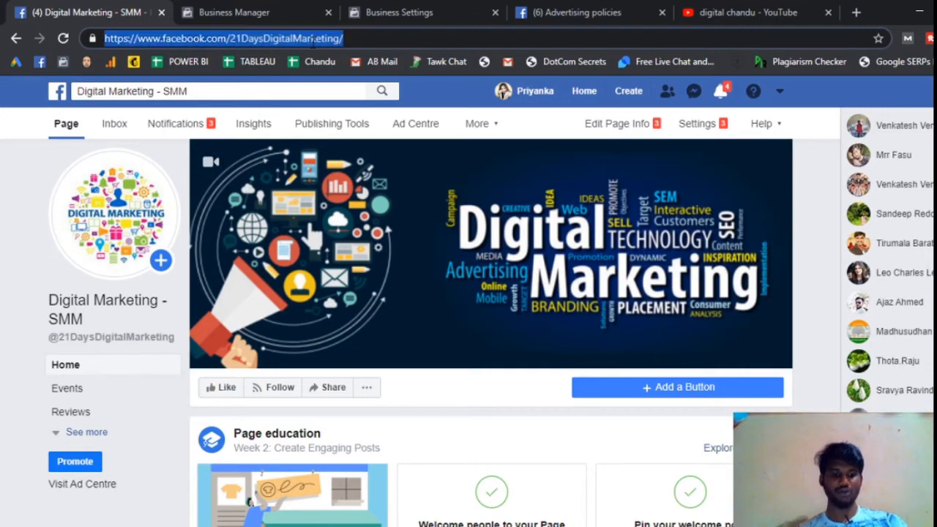
key("alt+Tab")
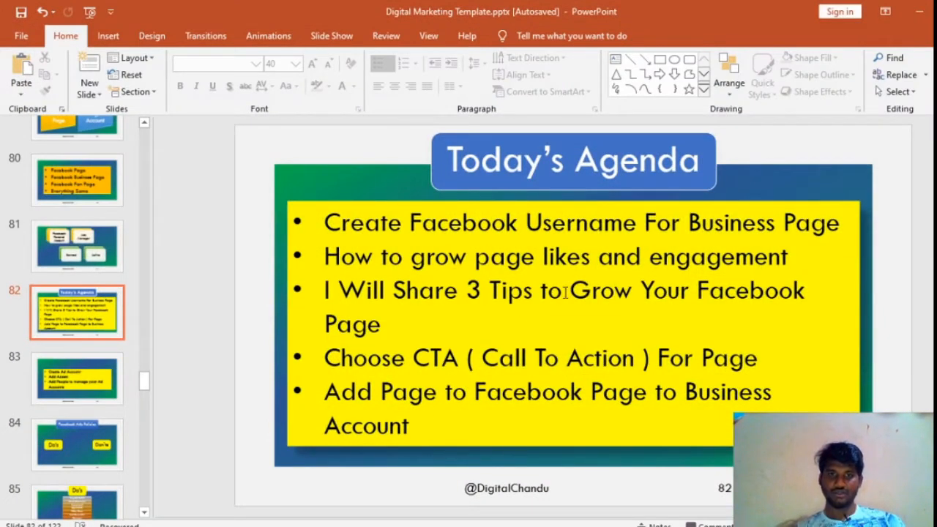
Step: Review the page-growth items on the Today's Agenda slide, check the page's username in the browser, and return to the Facebook page
left_click(444, 399)
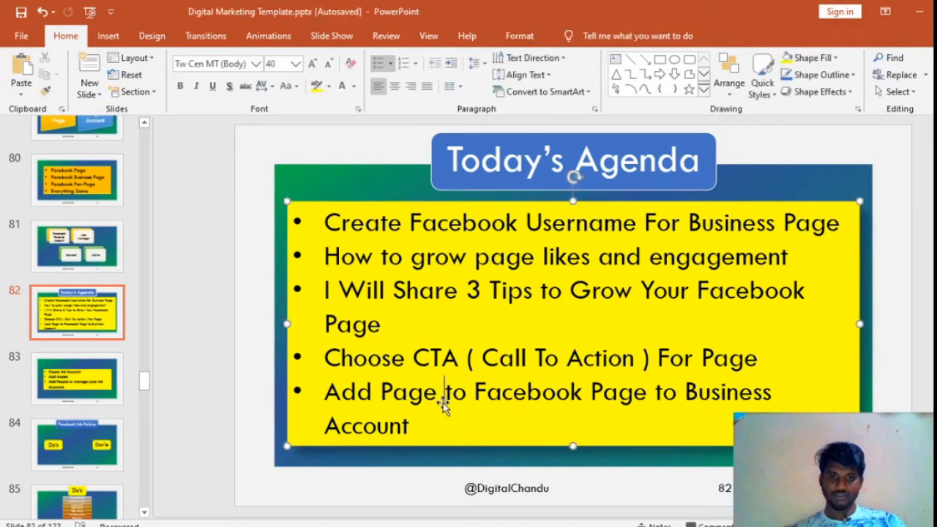
left_click(243, 301)
key("alt+Tab")
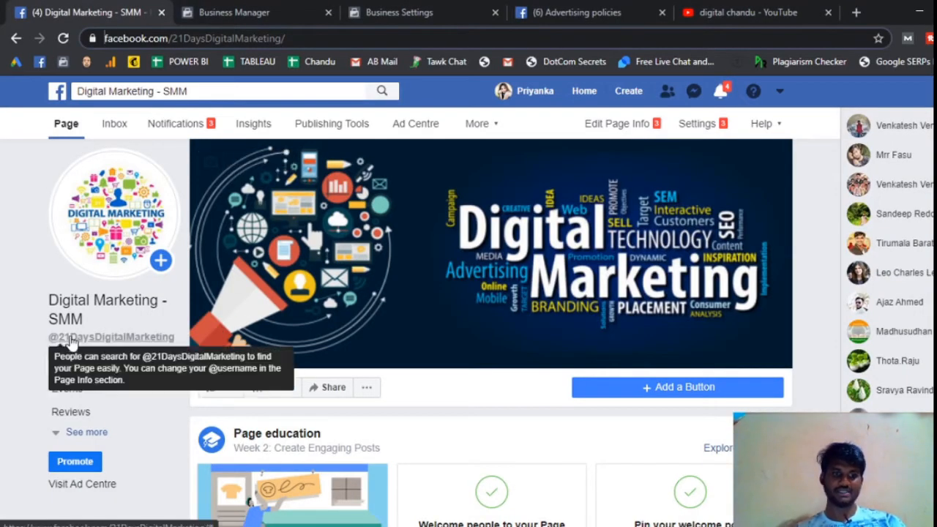
key("alt+Tab")
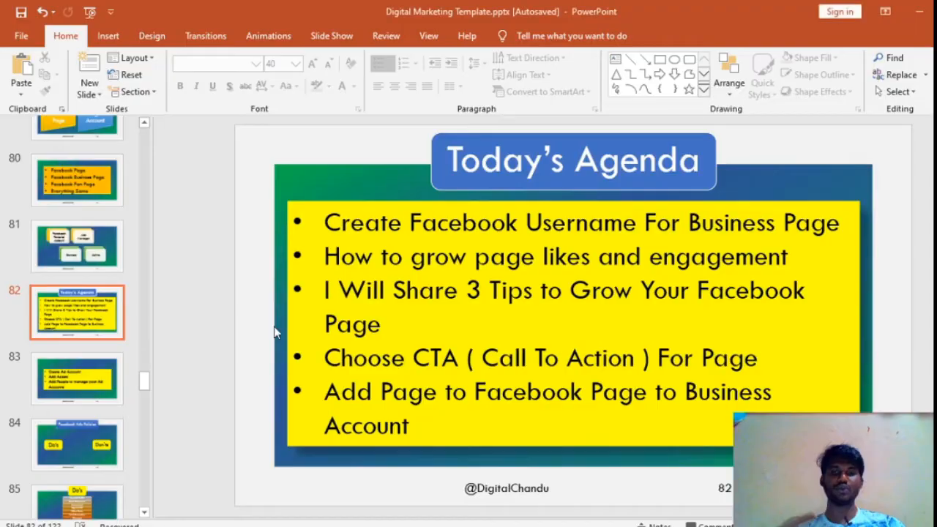
left_click(327, 257)
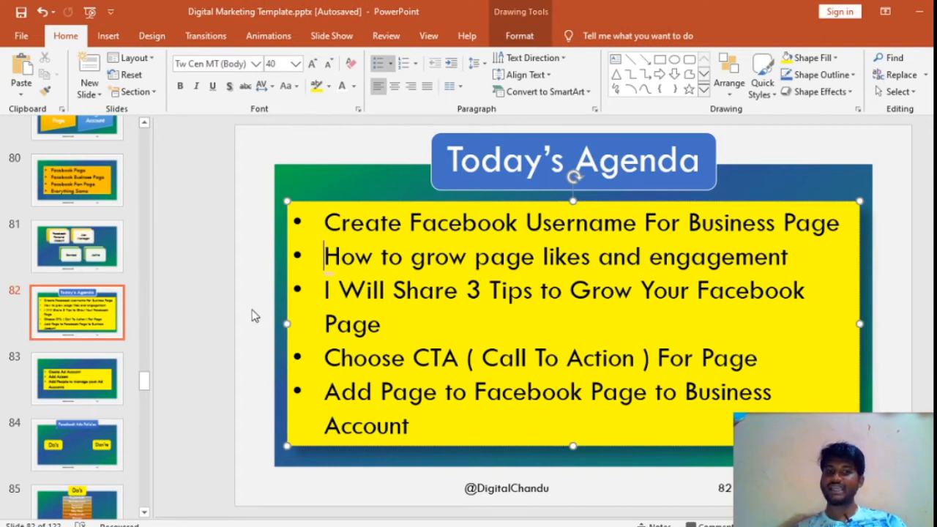
left_click(919, 11)
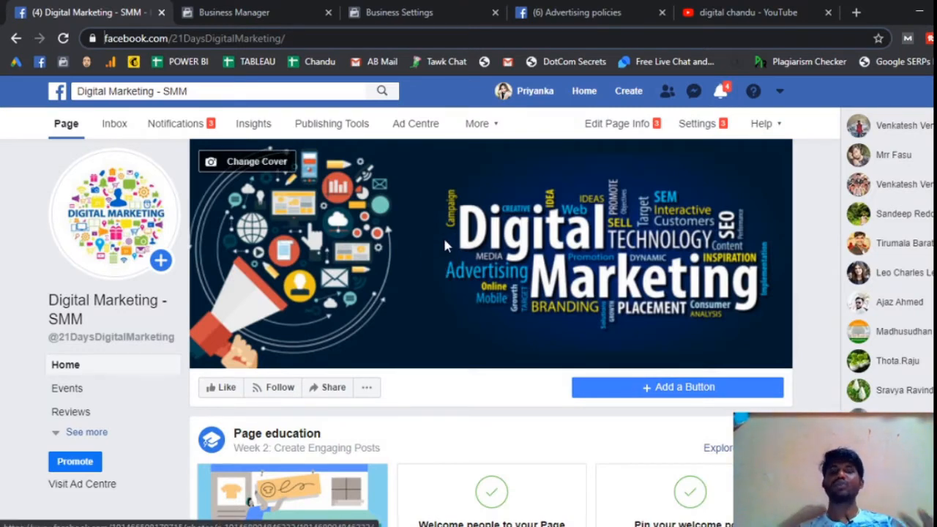
scroll(444, 242, "down", 2)
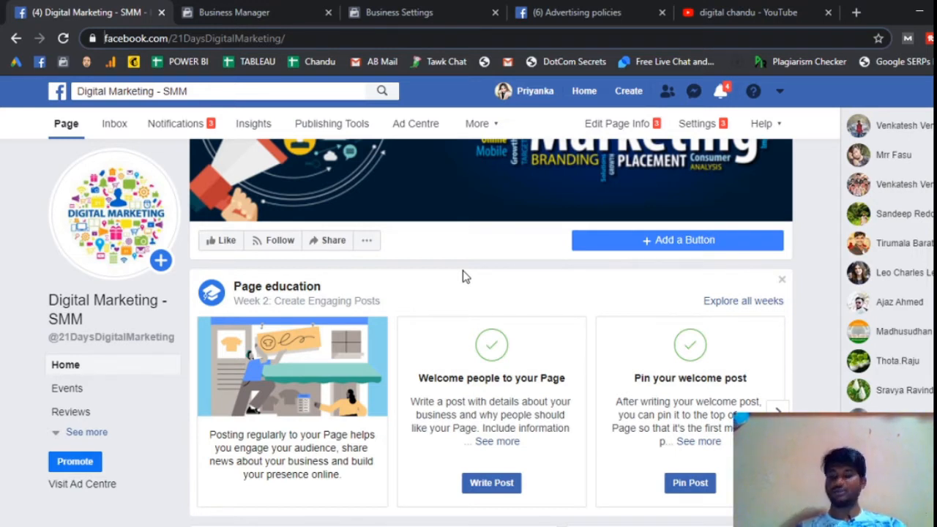
scroll(477, 281, "down", 2)
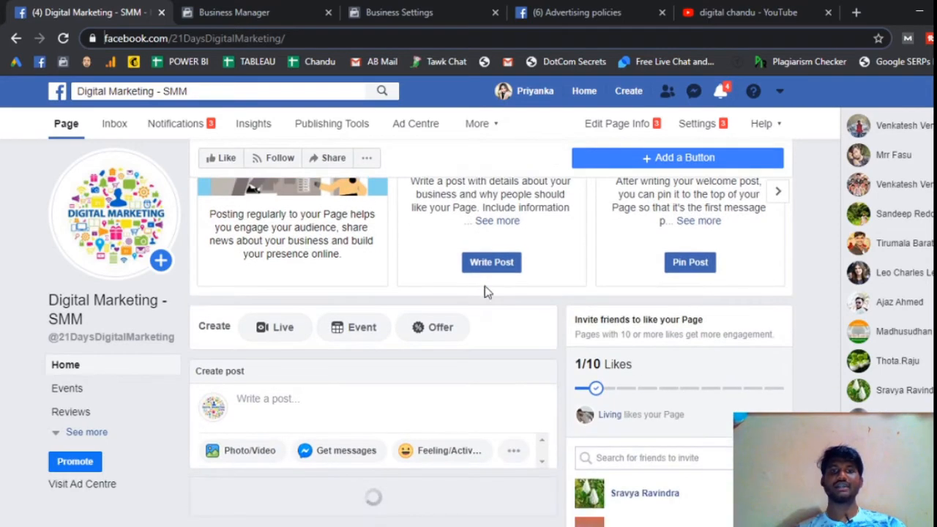
scroll(527, 324, "up", 3)
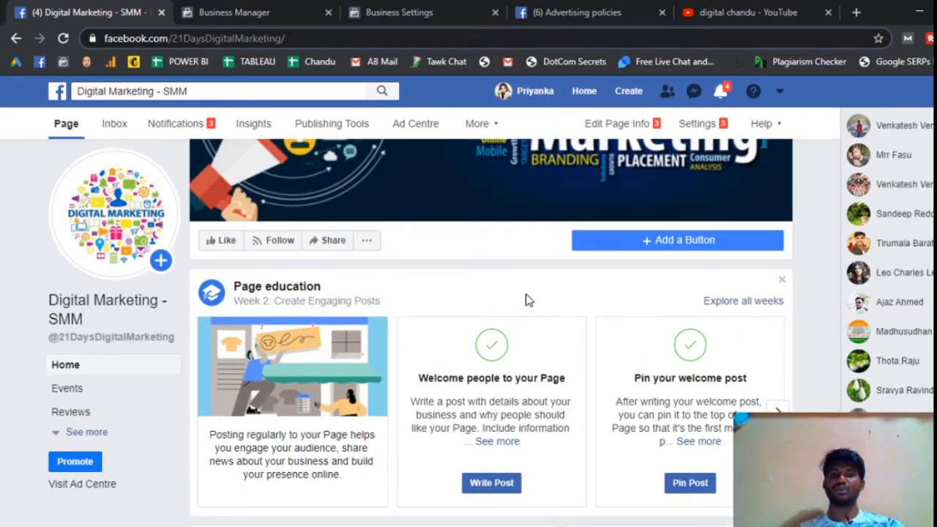
key("alt+Tab")
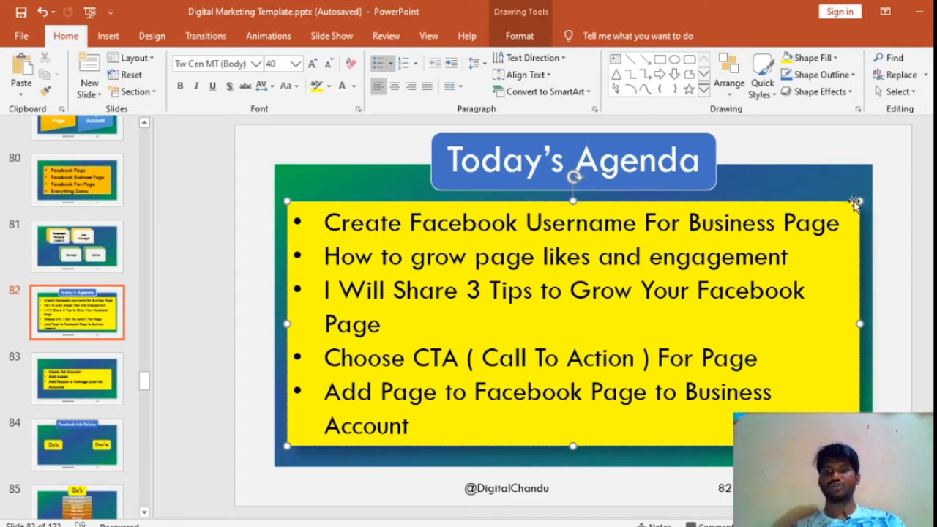
left_click(829, 181)
right_click(828, 179)
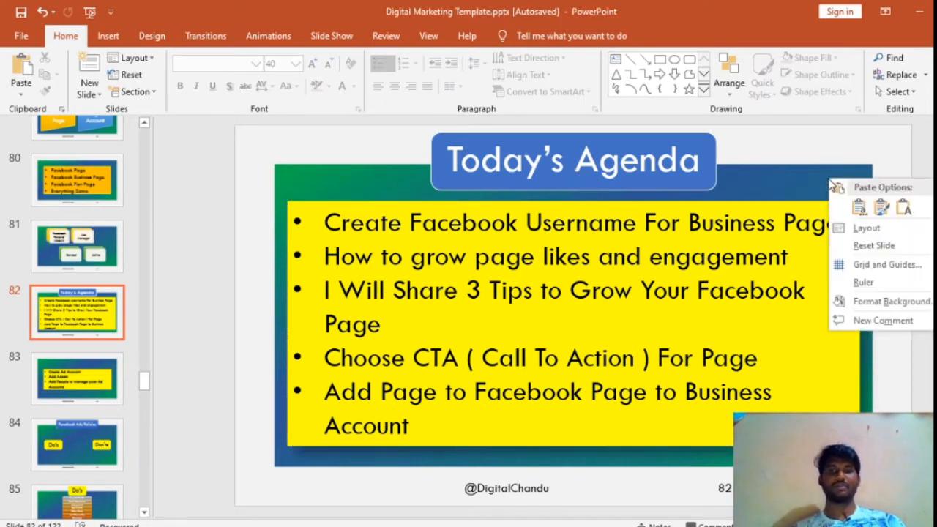
left_click(814, 174)
key("alt+Tab")
Step: Examine the section for inviting friends to like the page and the posts below it
scroll(528, 306, "down", 2)
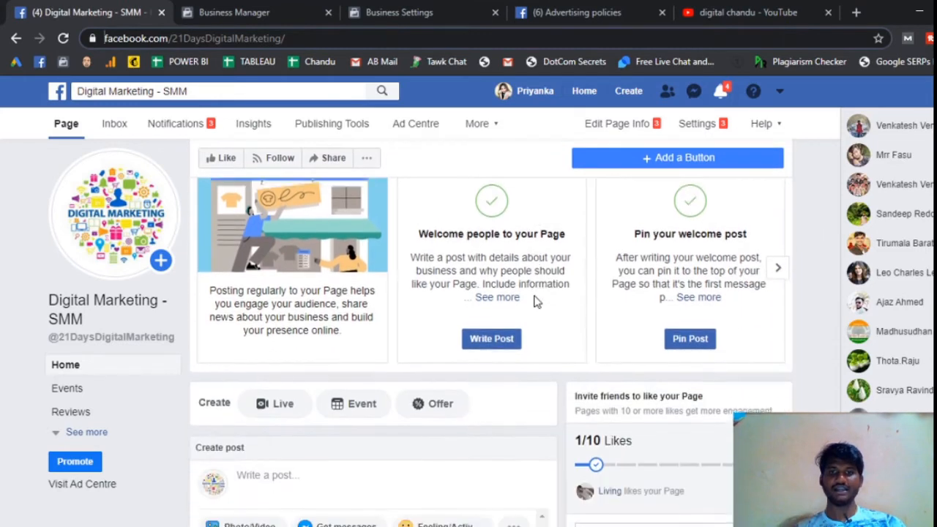
scroll(534, 301, "up", 1)
scroll(534, 301, "down", 3)
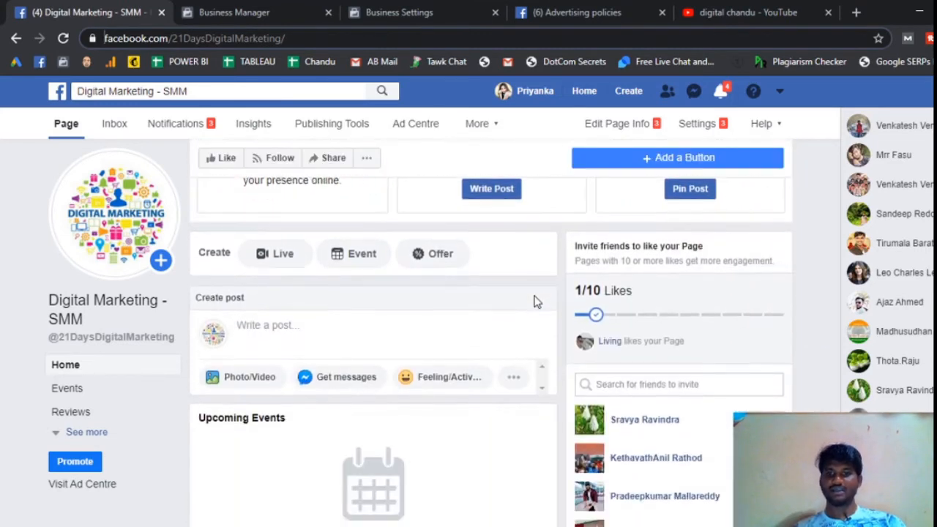
scroll(549, 319, "down", 2)
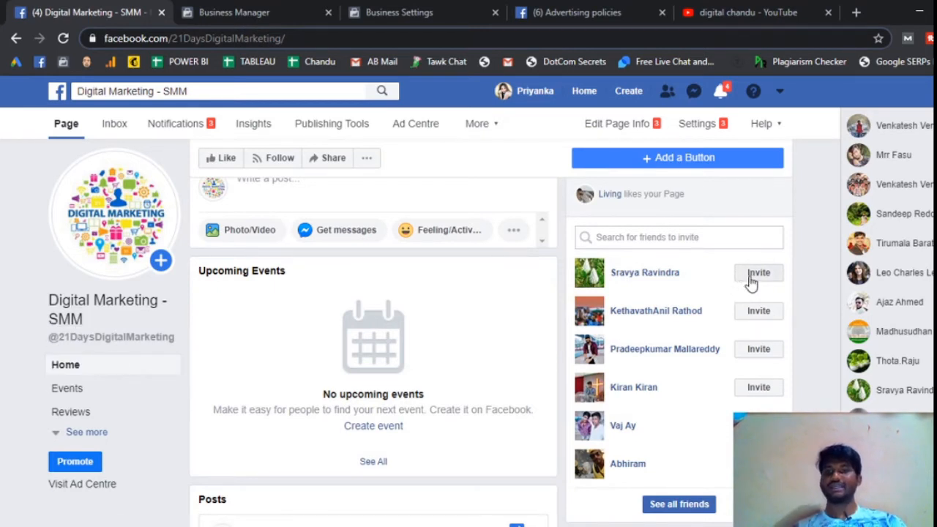
scroll(751, 283, "down", 1)
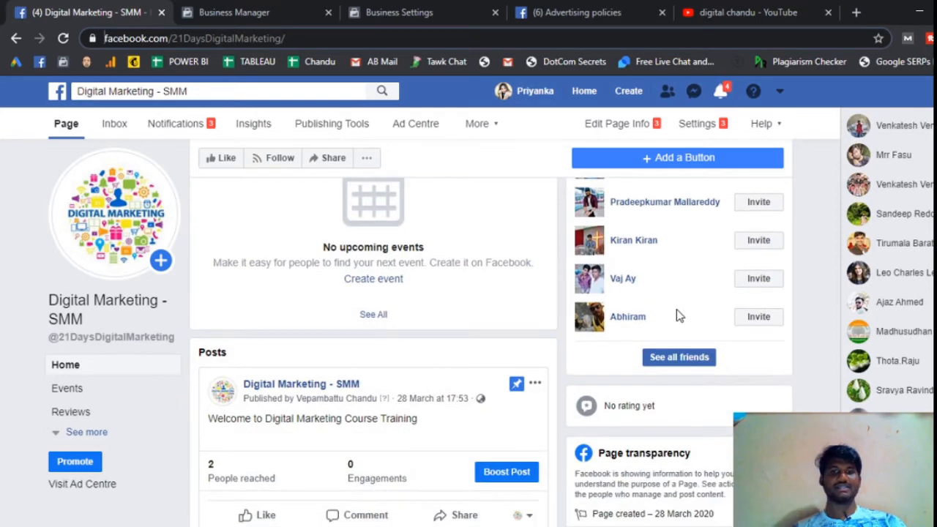
Step: Look at the dialog for sharing the page on the timeline and close it without posting
scroll(677, 315, "up", 5)
left_click(339, 159)
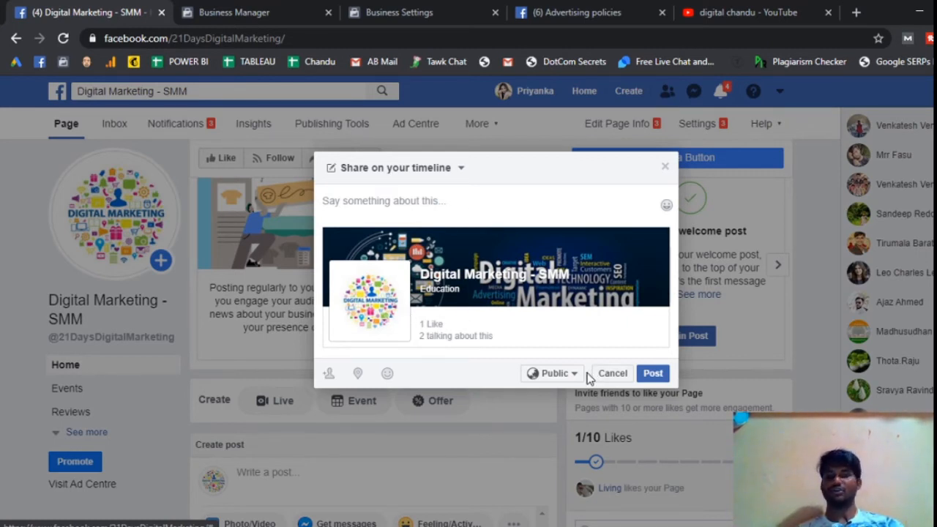
left_click(664, 168)
Step: Check the call-to-action item on the agenda slide in PowerPoint and return to the Facebook page in the browser
key("alt+Tab")
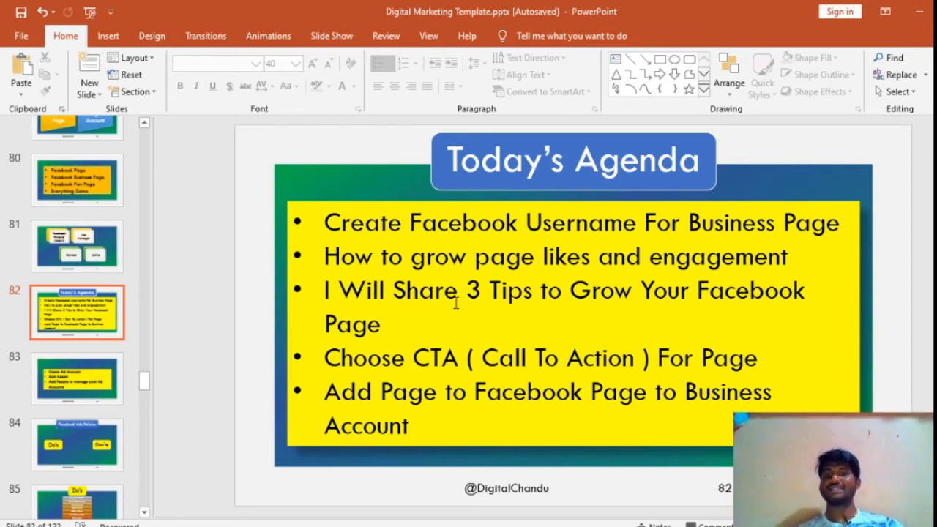
left_click(331, 358)
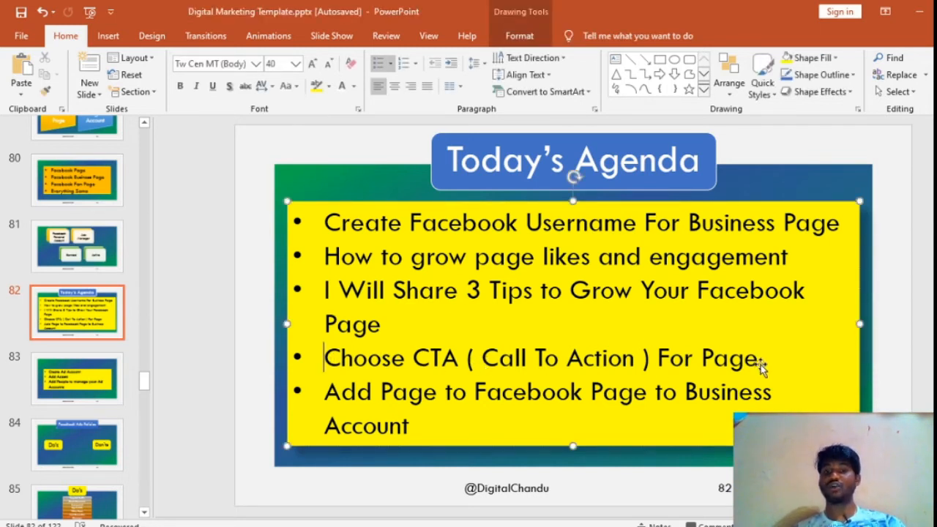
key("alt+Tab")
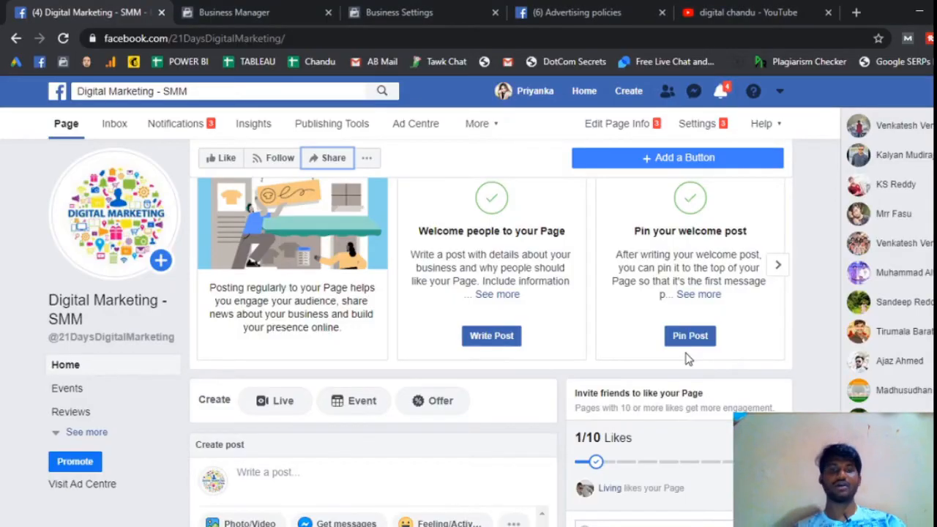
Step: Start adding a button to the page, choose Book Now for making a booking, and continue to its destination options
scroll(484, 336, "up", 4)
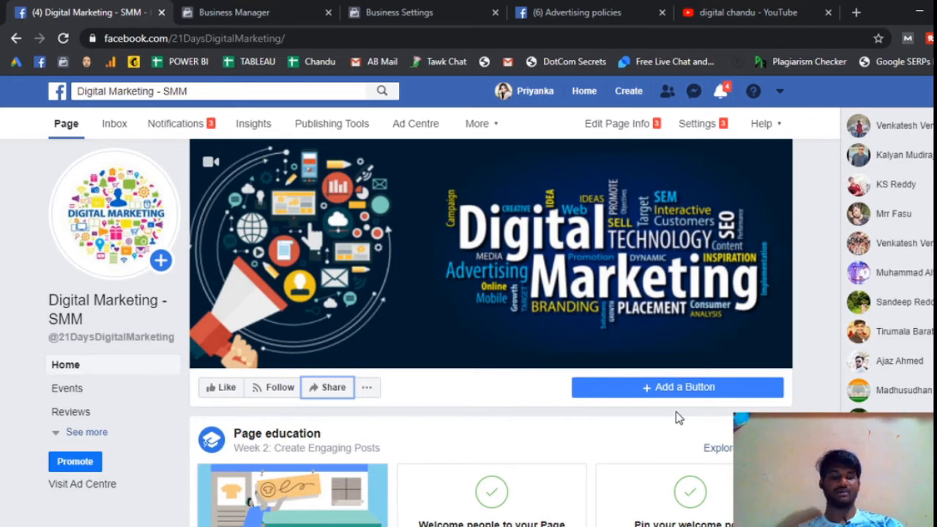
left_click(679, 389)
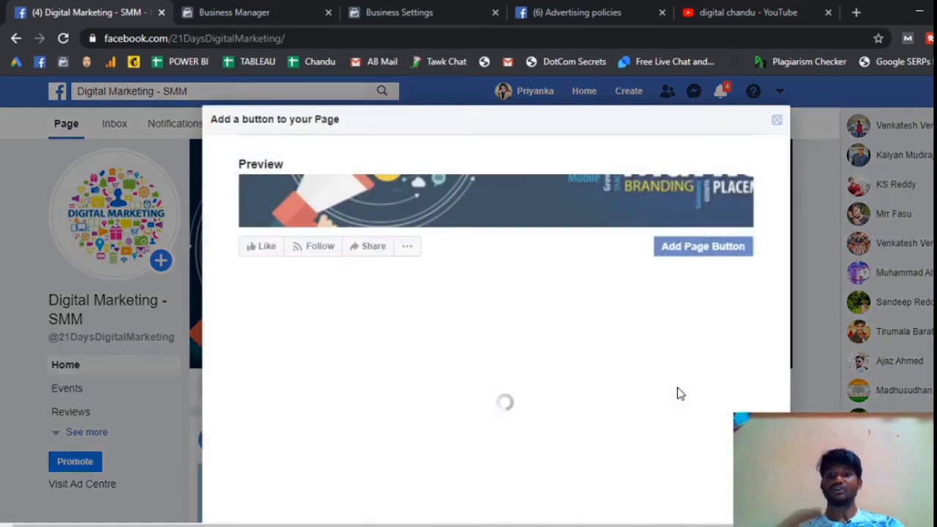
scroll(621, 345, "down", 2)
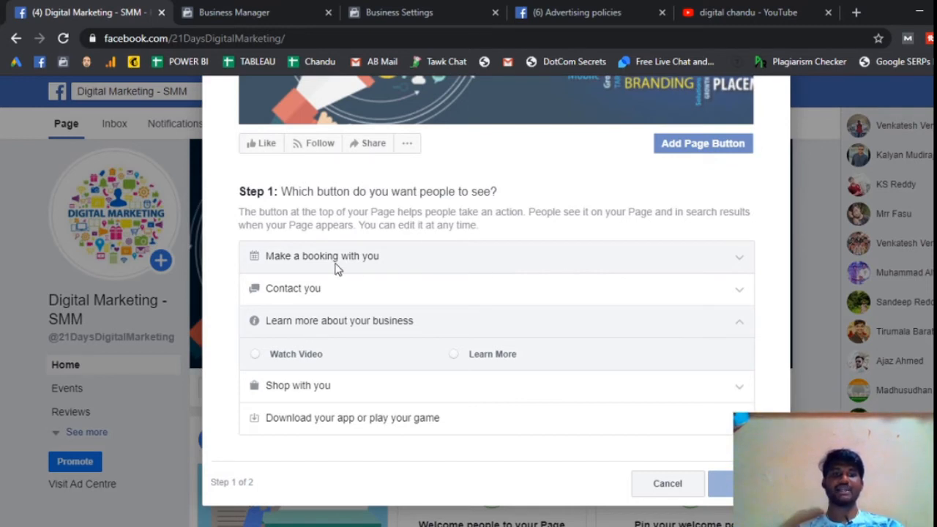
left_click(410, 268)
left_click(282, 290)
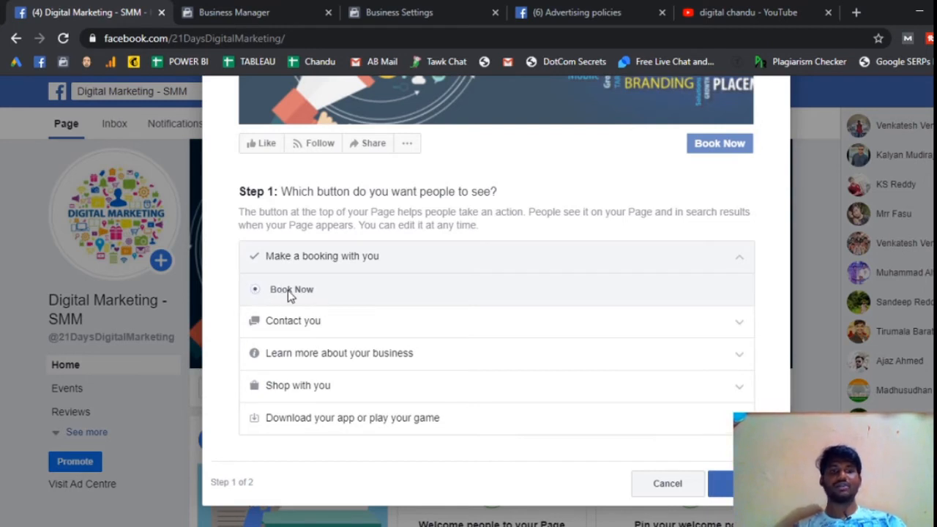
left_click(719, 483)
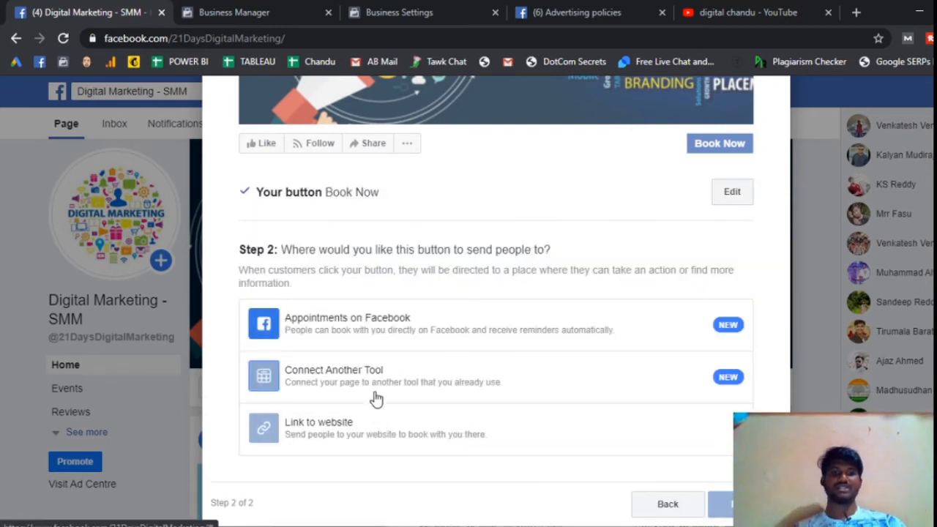
Step: Open the website link option for the Book Now button, cancel it, and return to the choice of button
left_click(352, 430)
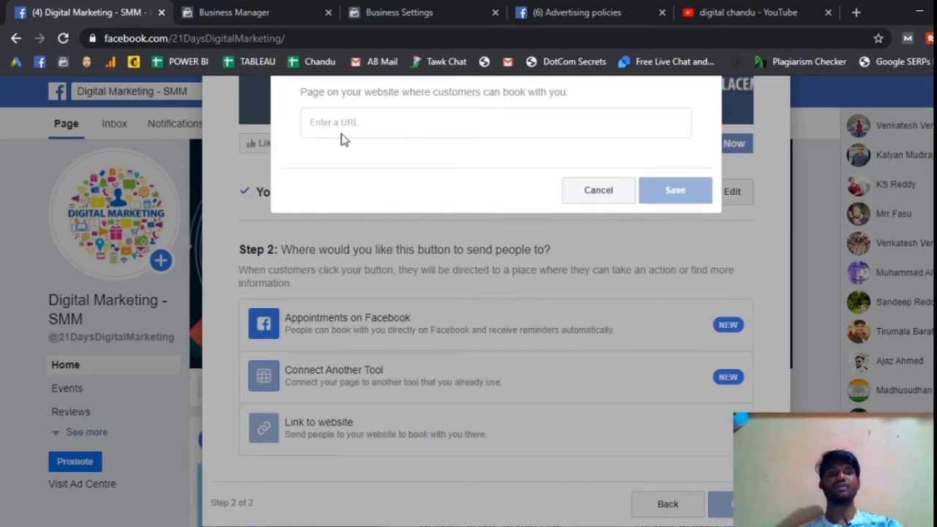
left_click(612, 196)
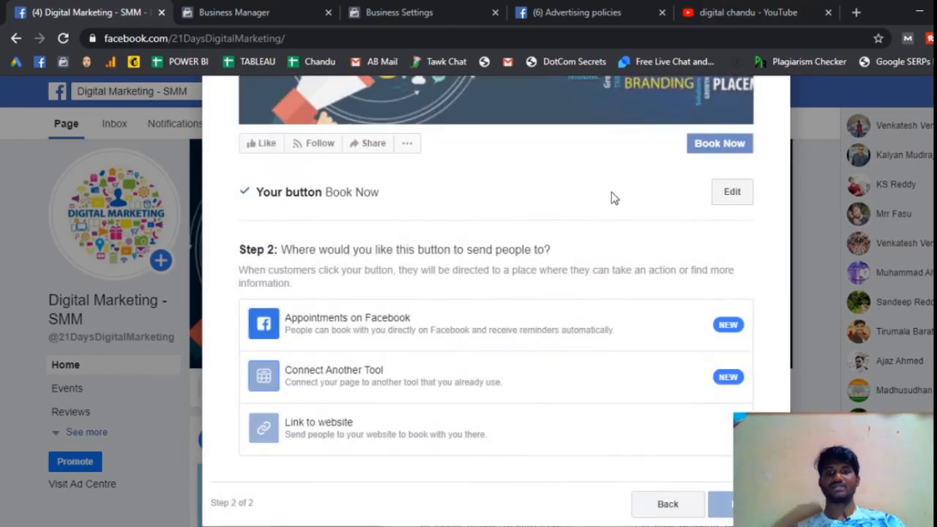
left_click(669, 505)
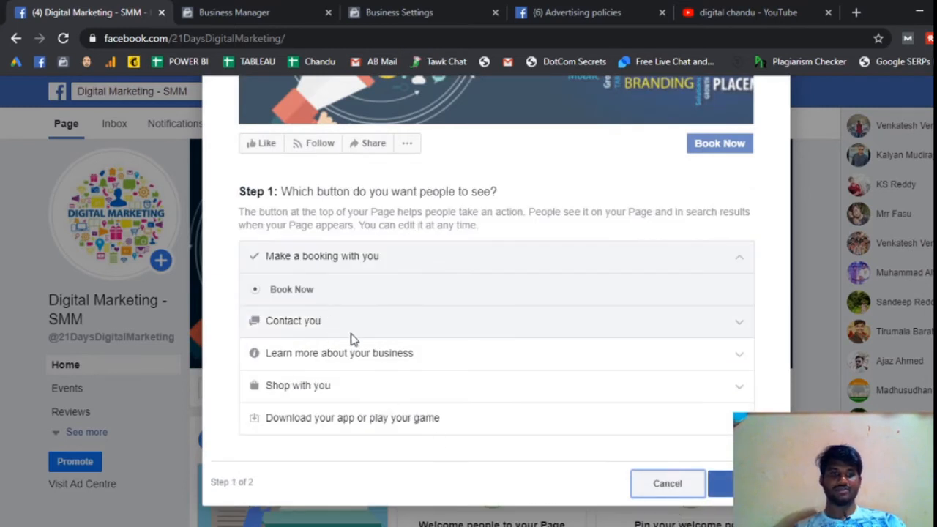
Step: Try Send Message as the contact button, continue to its destination options, and close the button setup without finishing
left_click(381, 326)
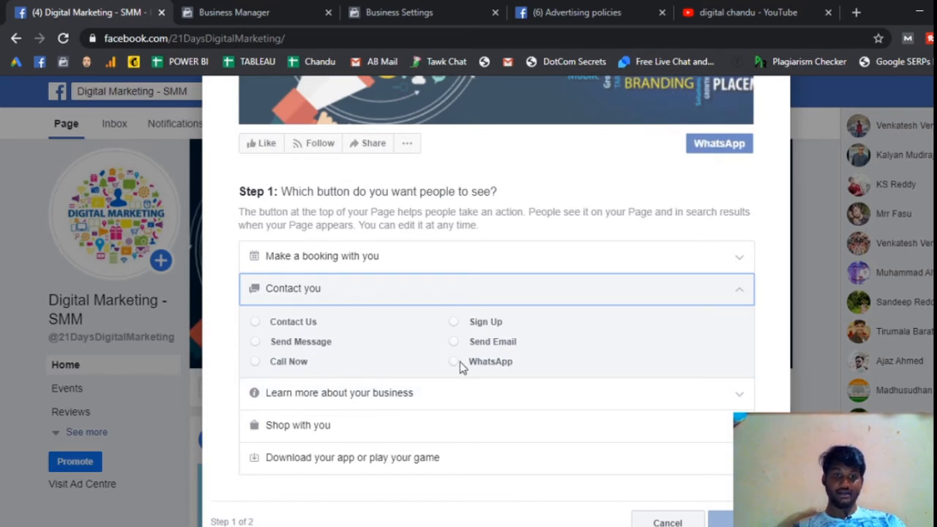
left_click(256, 342)
left_click(257, 343)
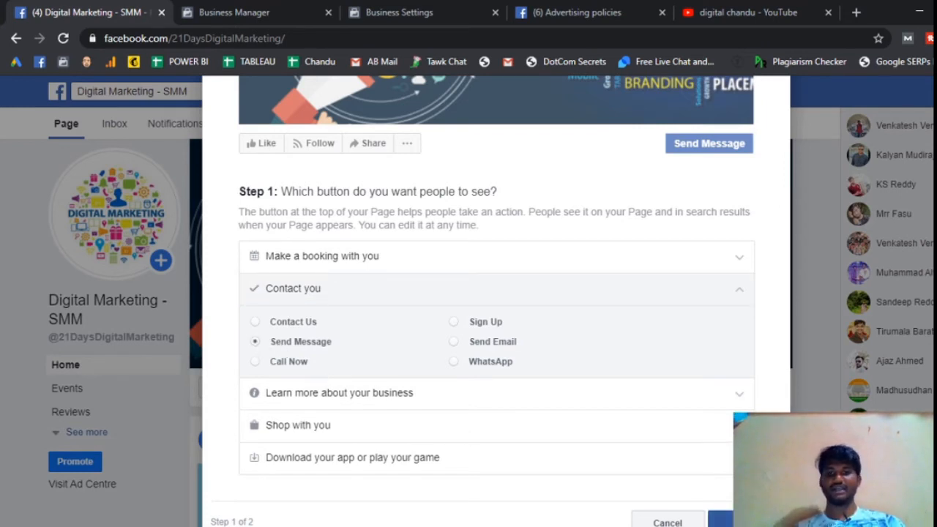
left_click(746, 522)
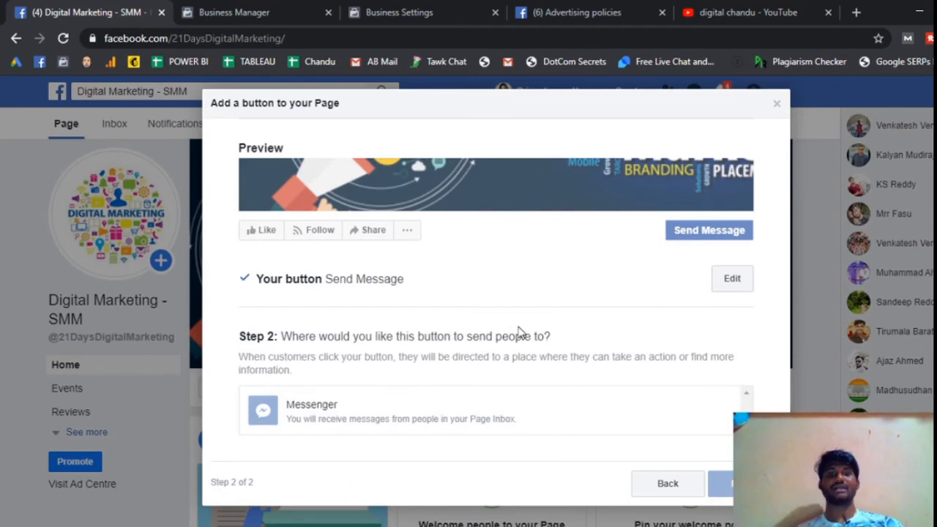
left_click(777, 108)
Step: Reopen the page's button setup, change the contact button to Call Now, and continue to its destination options
left_click(654, 387)
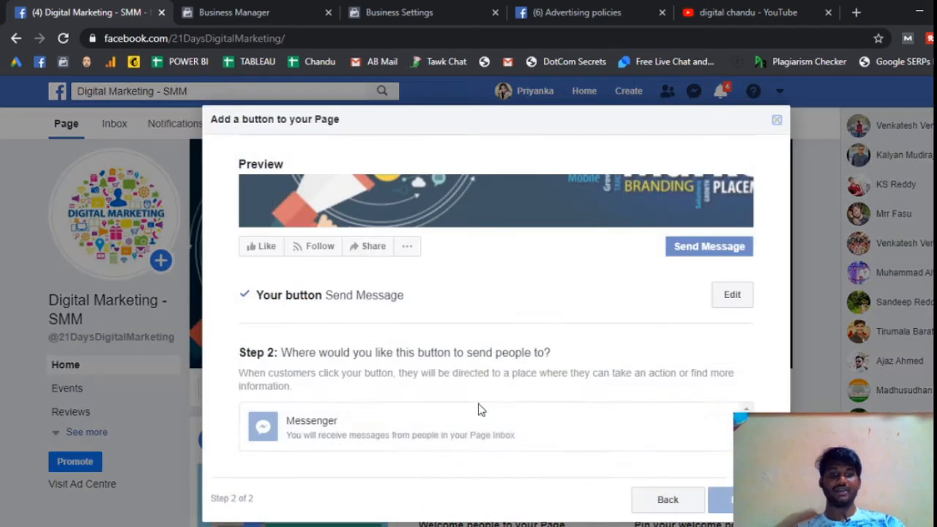
left_click(731, 302)
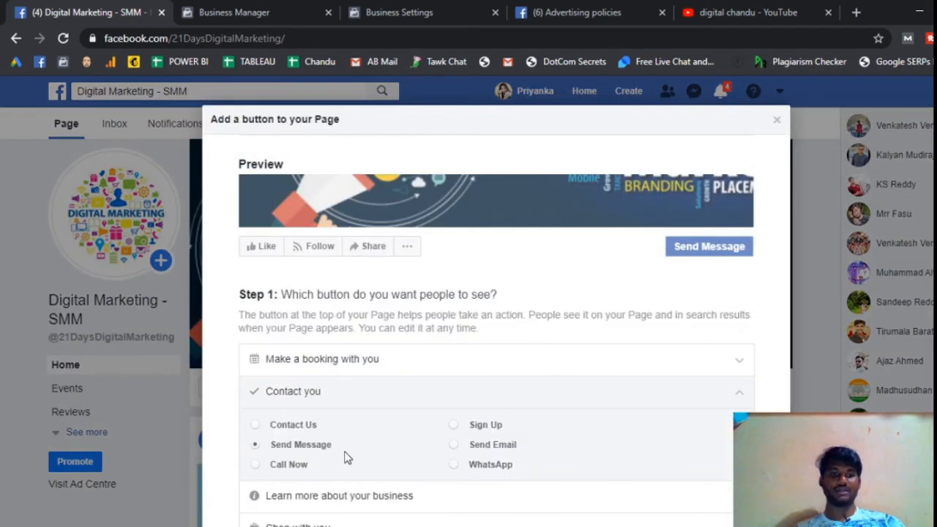
left_click(275, 466)
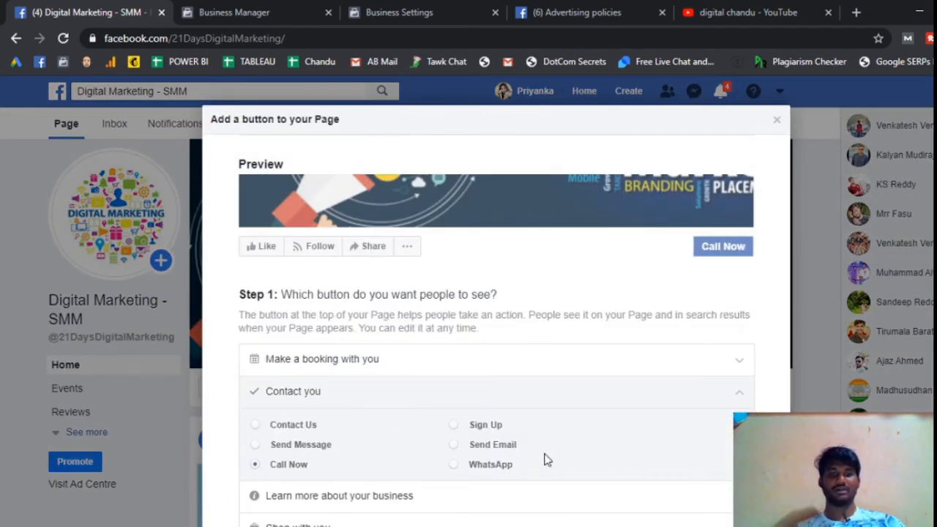
scroll(694, 443, "down", 2)
left_click(722, 484)
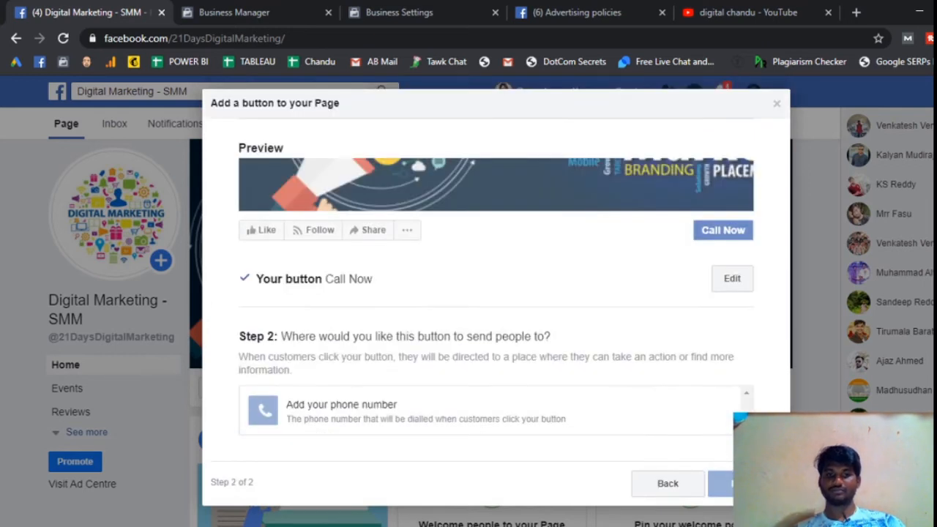
Step: Start adding a phone number for the Call Now button and set its country code to India (+91)
left_click(407, 420)
left_click(378, 205)
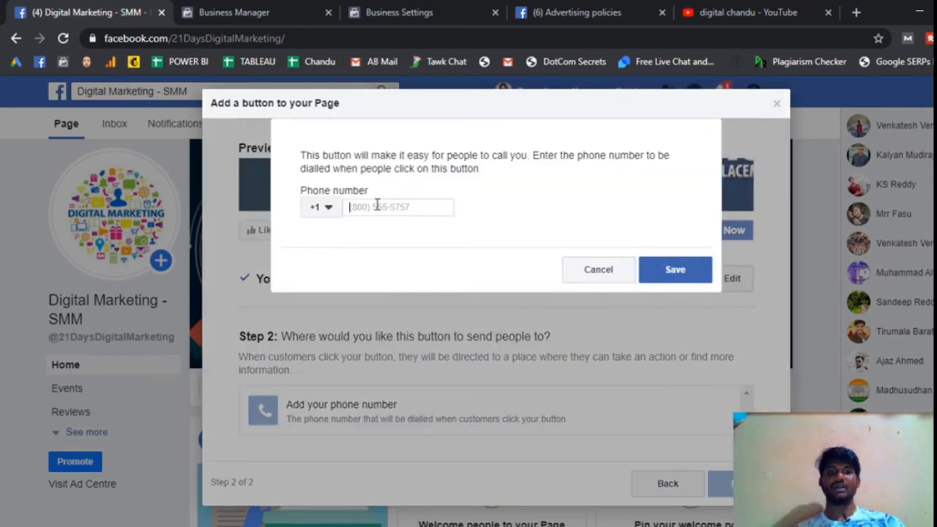
left_click(328, 209)
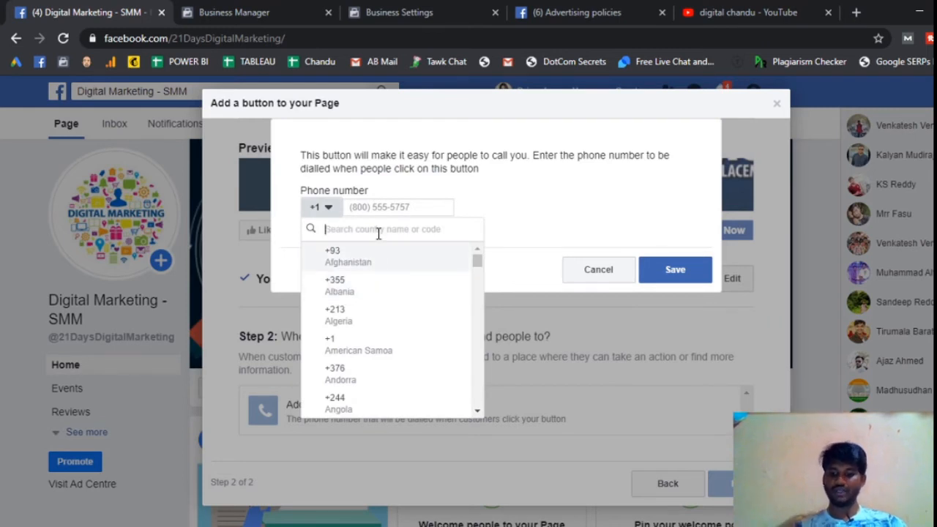
type("91")
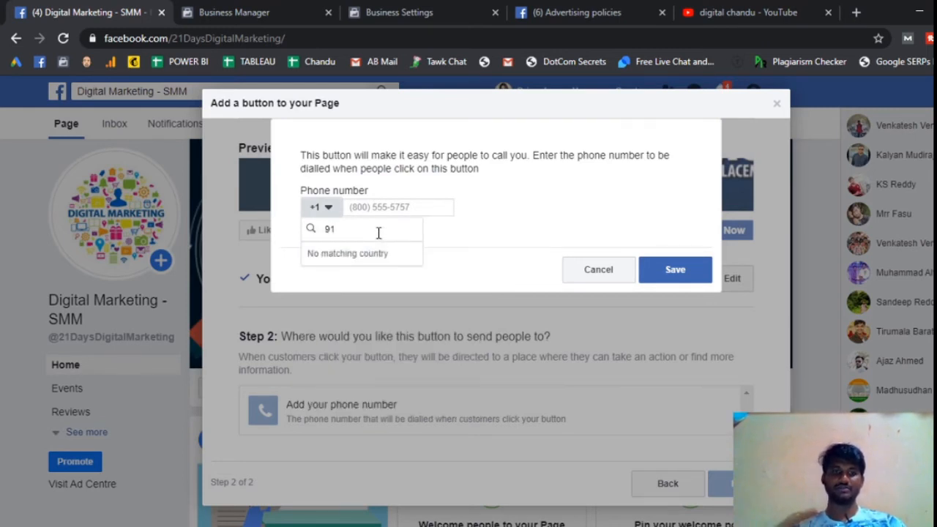
key("BackSpace")
type("indi")
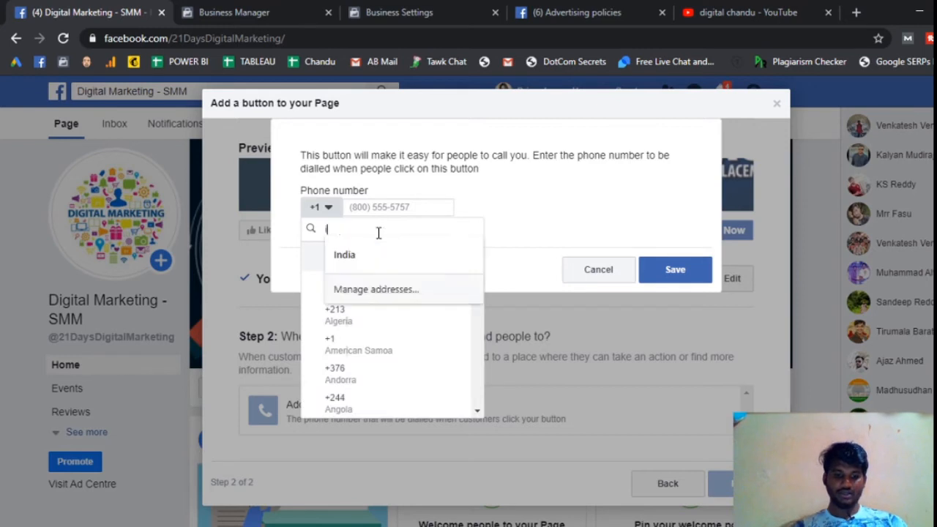
type("a")
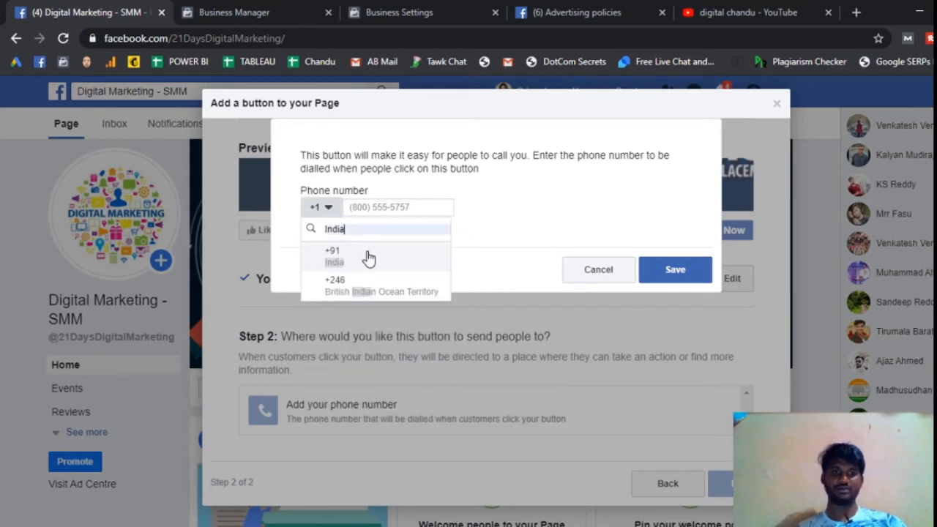
left_click(346, 262)
Step: Enter the business phone number for the Call Now button, save it, and finish the button setup
left_click(387, 209)
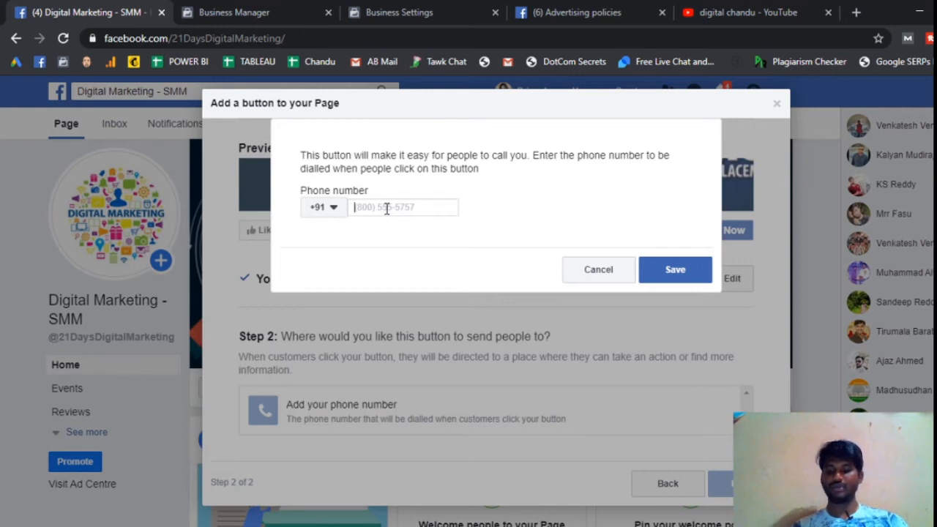
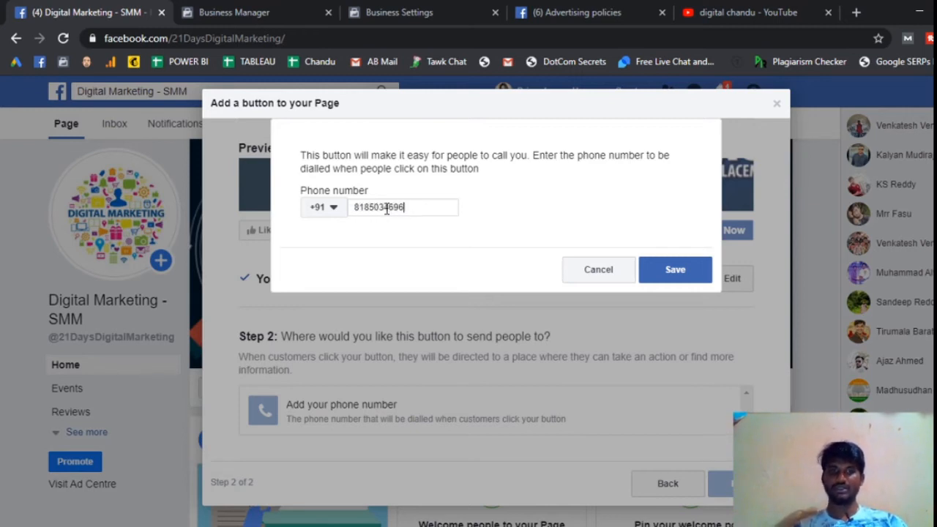
left_click(661, 268)
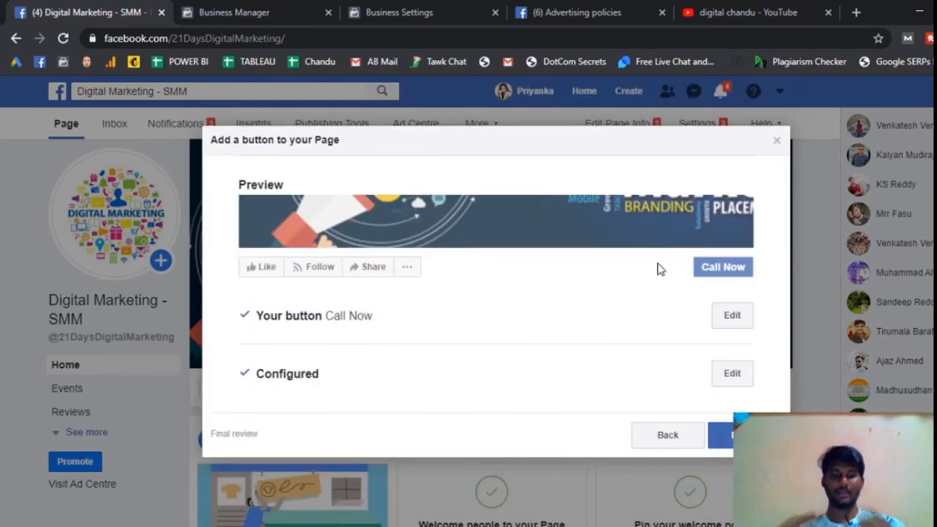
left_click(745, 435)
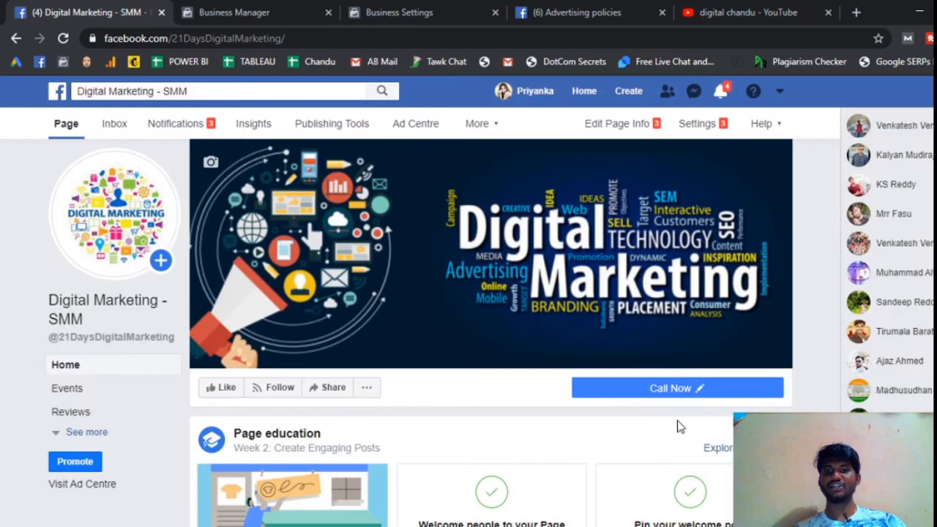
mouse_move(685, 394)
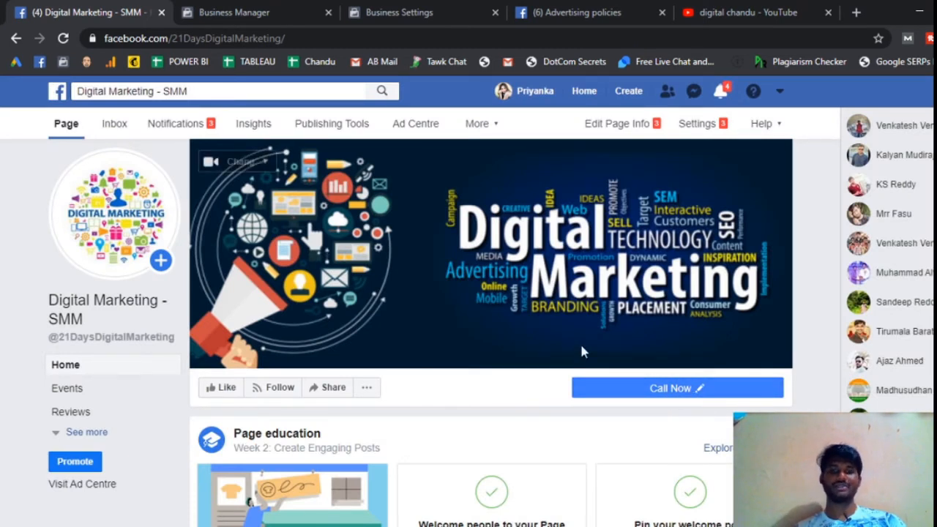
Step: Look over the page with its new button, check the agenda slide in PowerPoint, and return to the Facebook page
scroll(641, 300, "down", 3)
scroll(642, 304, "up", 3)
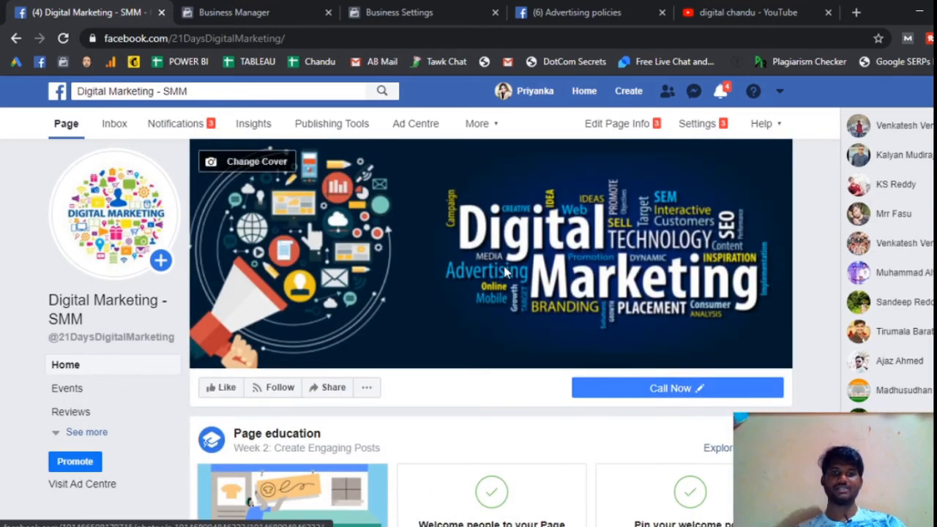
key("alt+Tab")
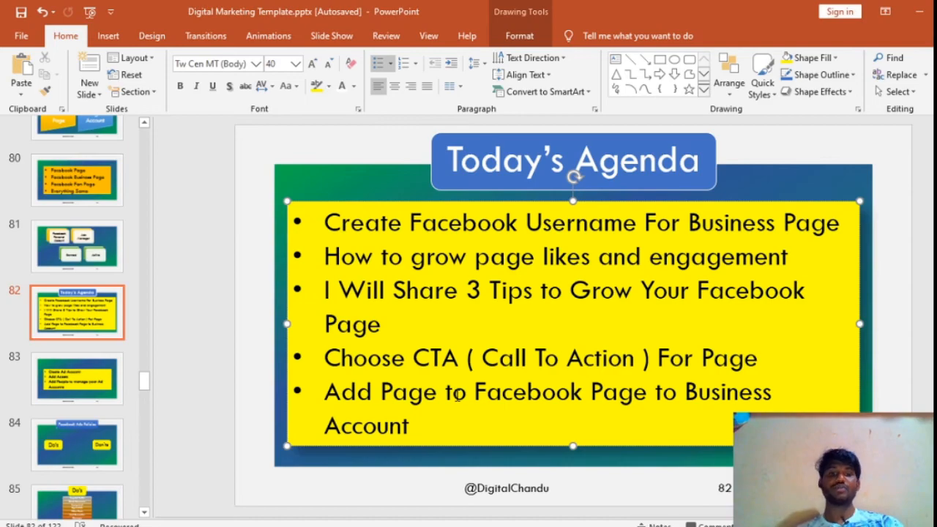
key("alt+Tab")
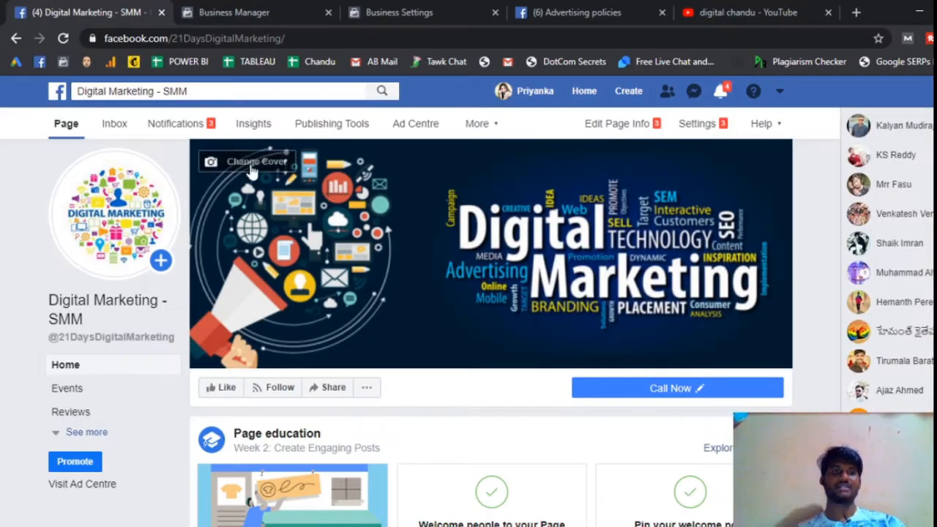
Step: Copy the Facebook page's URL and close the old Business Manager tab with the unfinished page dialog
left_click(273, 37)
key("ctrl+c")
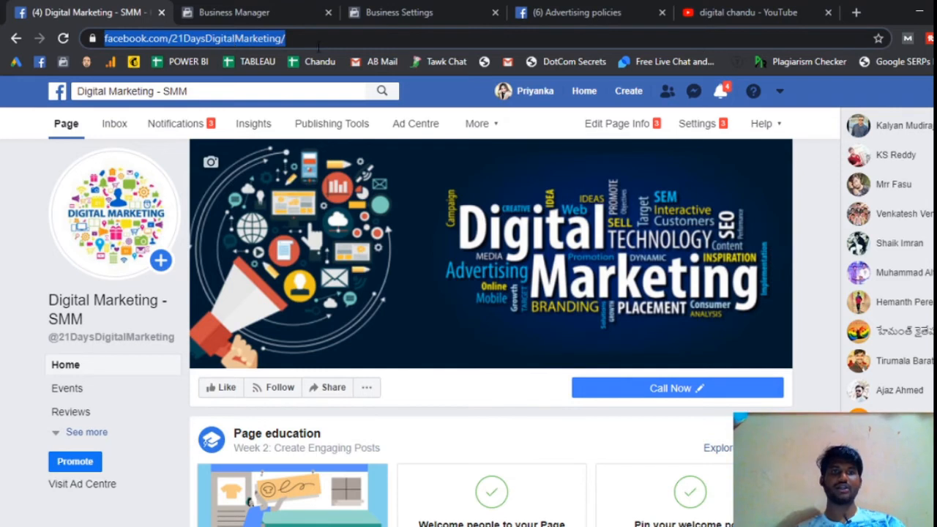
left_click(409, 12)
left_click(284, 11)
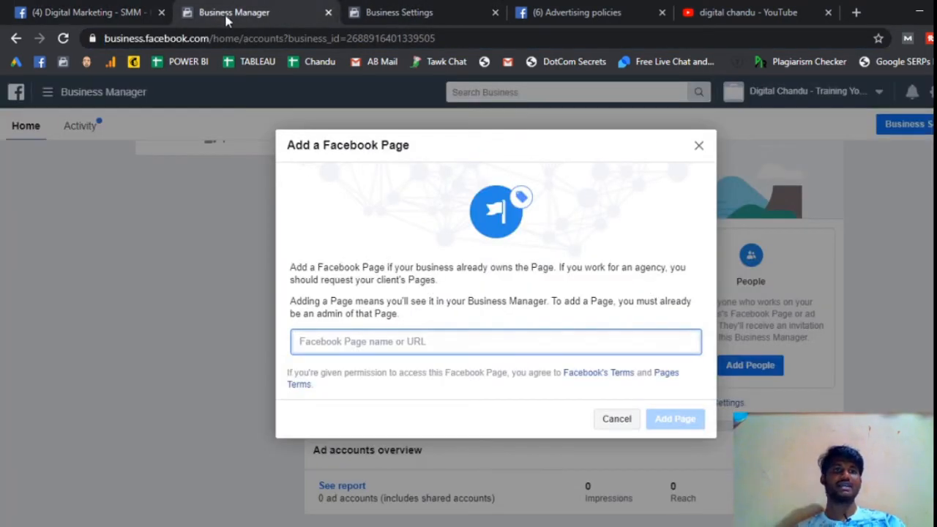
left_click(329, 13)
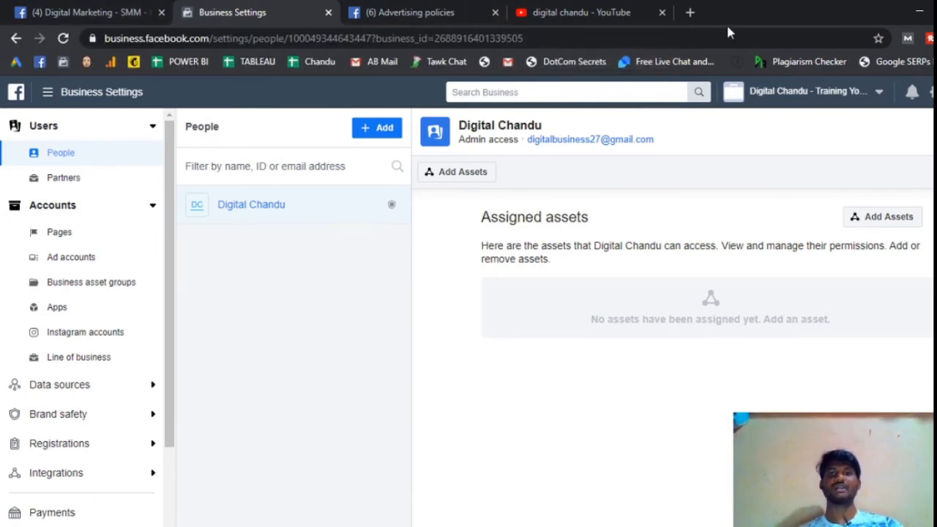
Step: Open business.facebook.com in a new browser tab and load the Business Manager home
left_click(695, 14)
type("business.facebook.com")
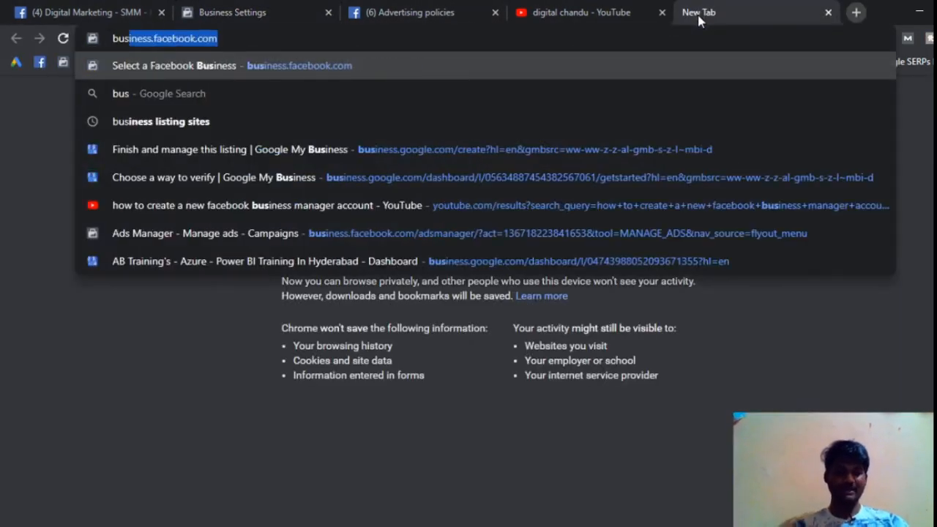
key("Return")
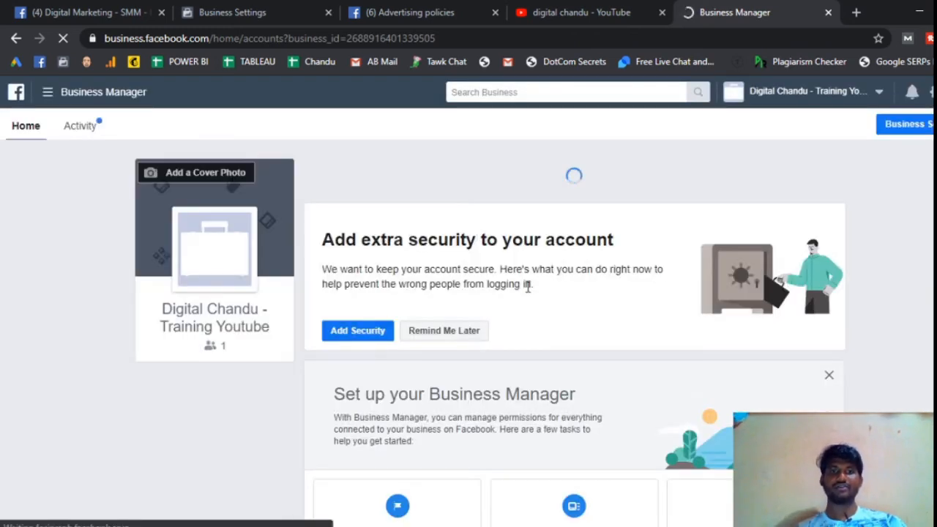
Step: Add the owned page Digital Marketing - SMM to Business Manager using its pasted URL, and close the confirmation
scroll(527, 286, "down", 4)
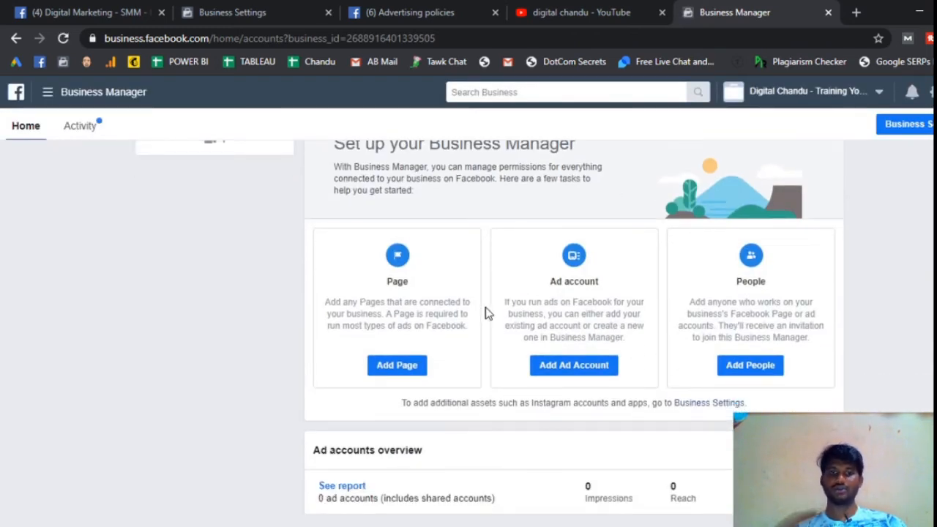
left_click(407, 375)
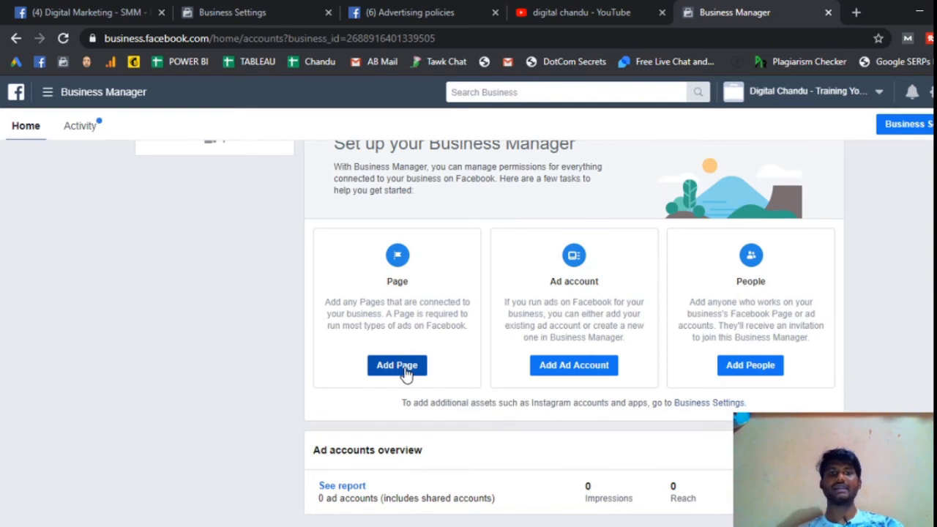
left_click(407, 372)
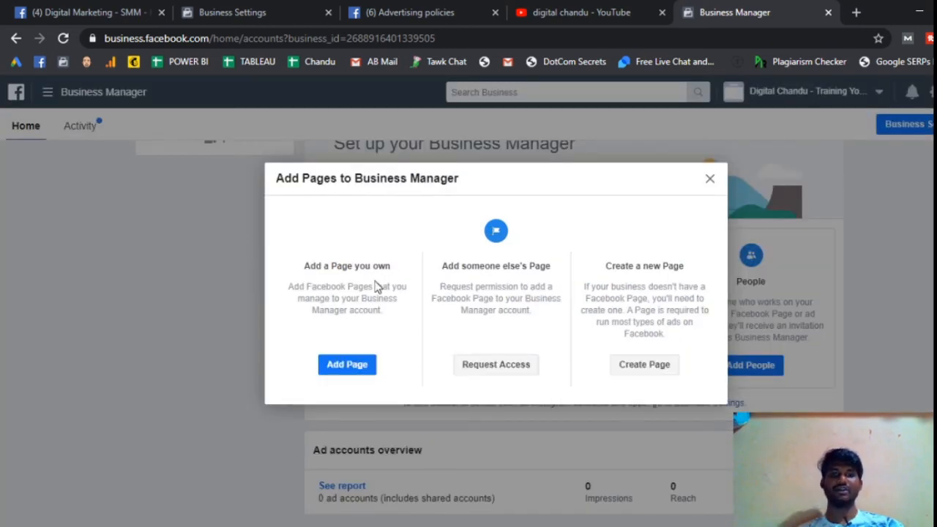
left_click(357, 368)
left_click(348, 339)
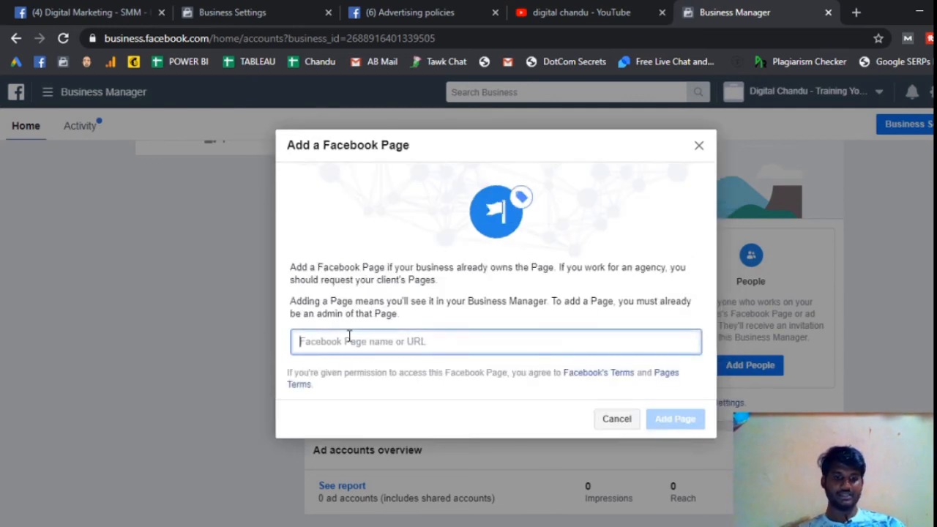
key("ctrl+v")
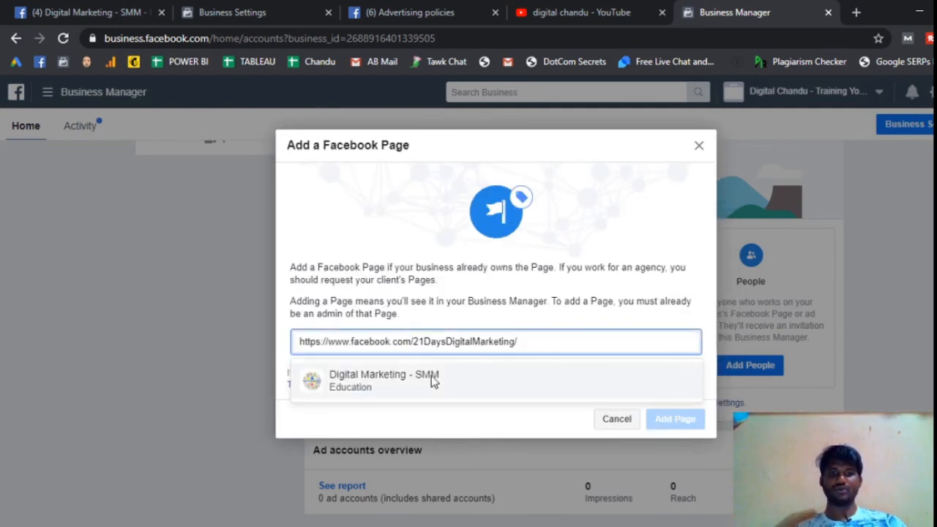
left_click(401, 383)
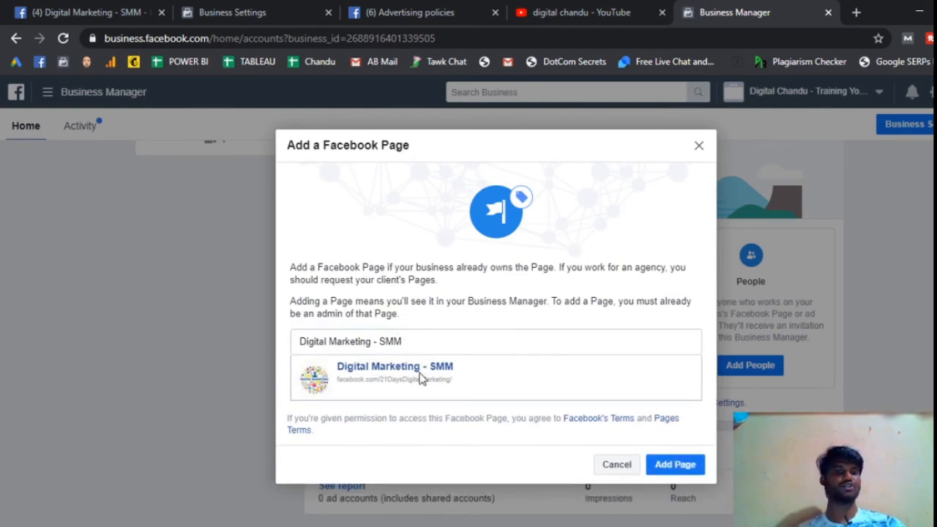
left_click(675, 466)
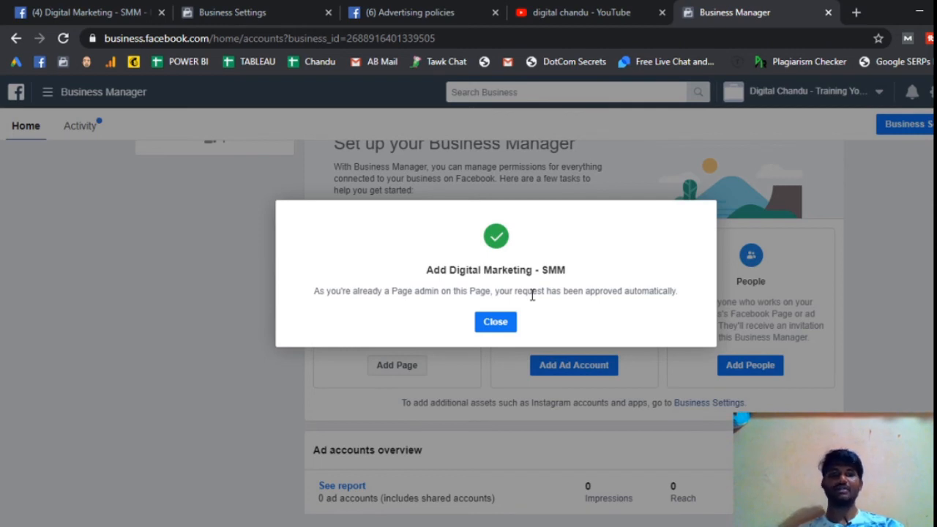
left_click(497, 323)
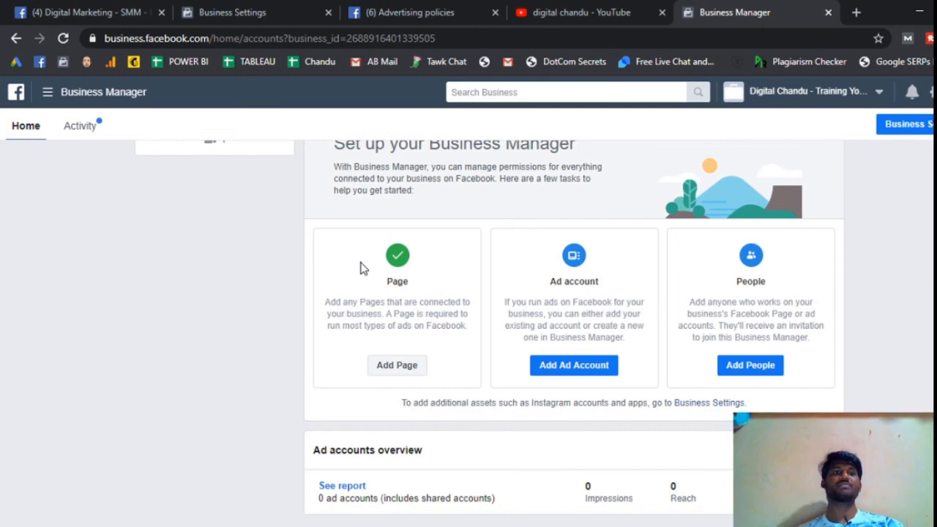
Step: Check the Pages list in Business Settings against the Page setup task on the Business Manager home
left_click(277, 13)
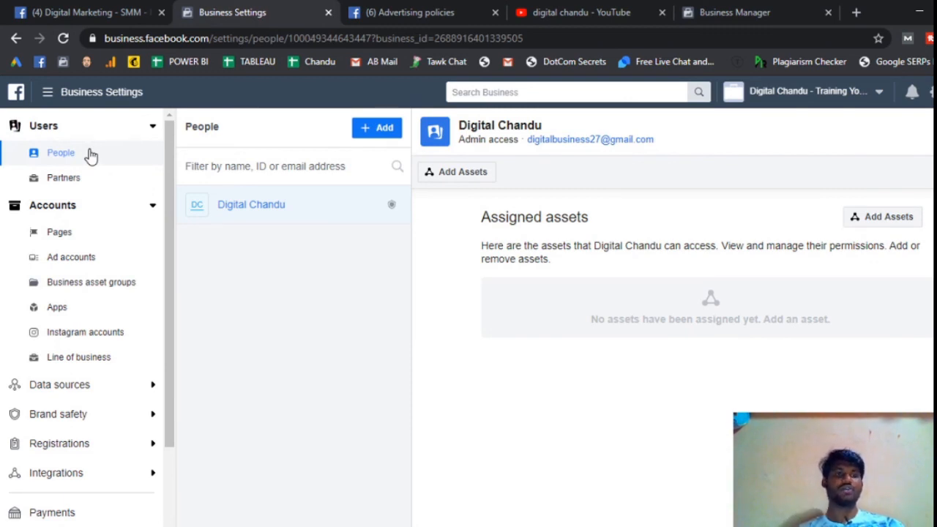
left_click(73, 232)
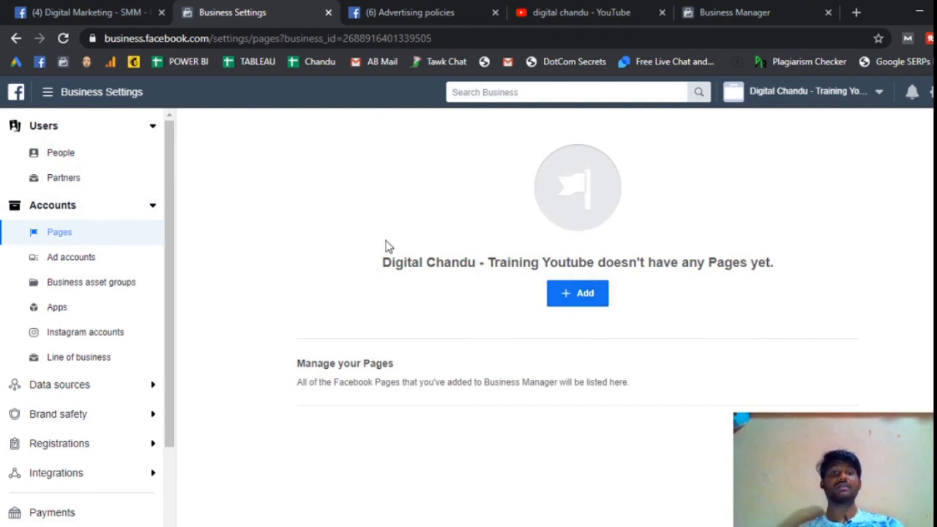
left_click(729, 22)
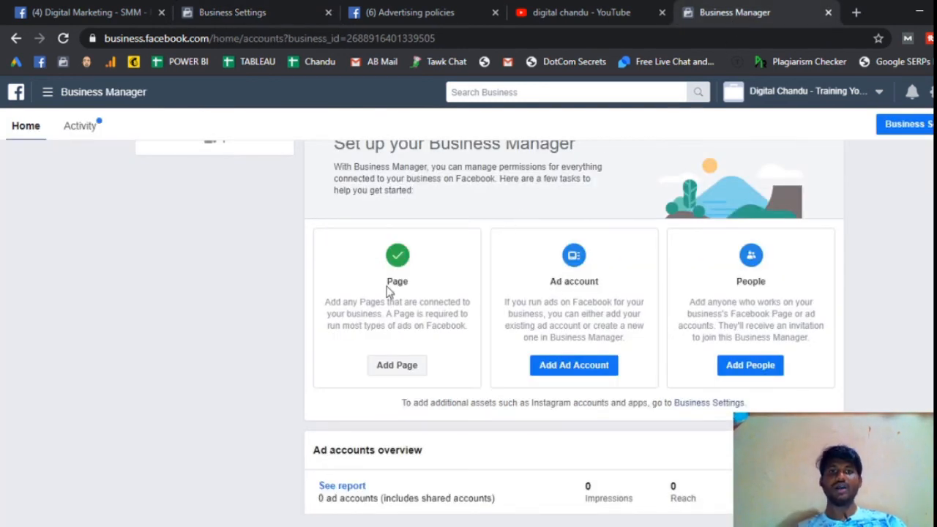
left_click(300, 10)
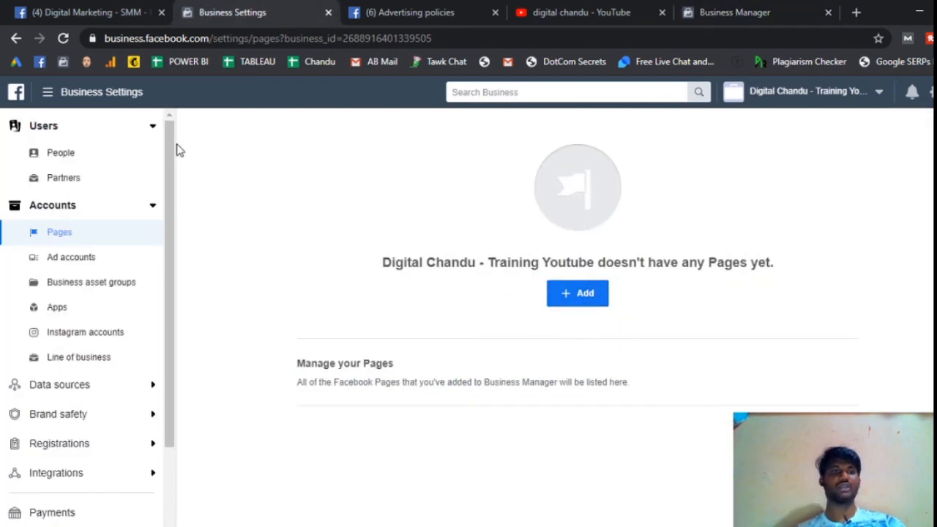
left_click(758, 13)
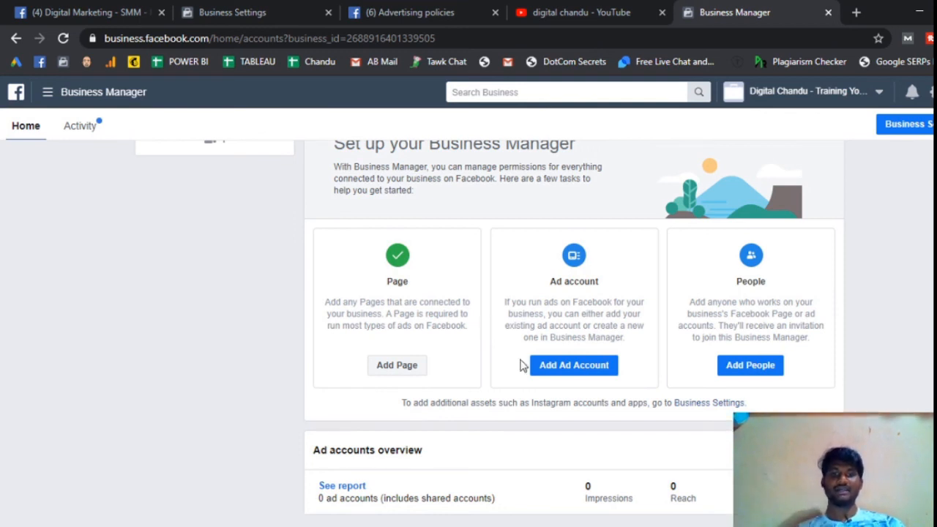
Step: Switch to PowerPoint and show slide 83 about creating an ad account, adding assets and adding people
key("alt+Tab")
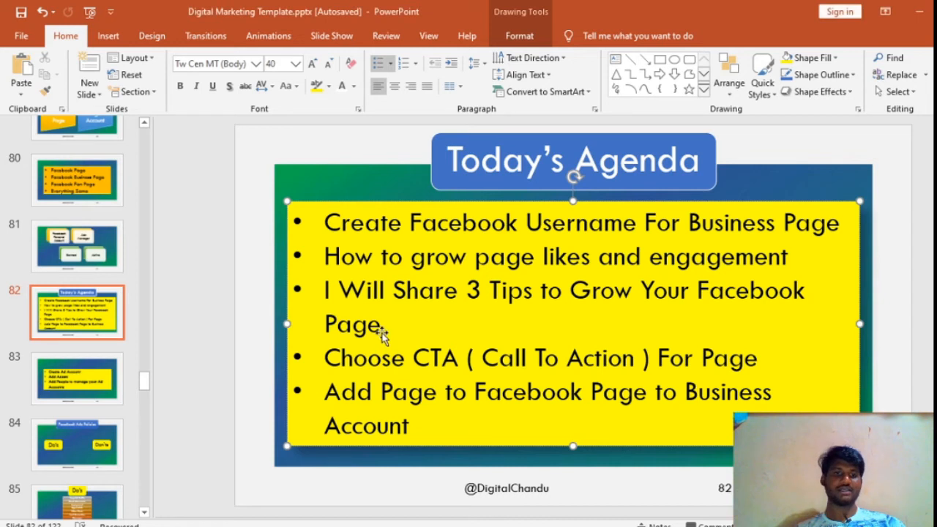
left_click(88, 376)
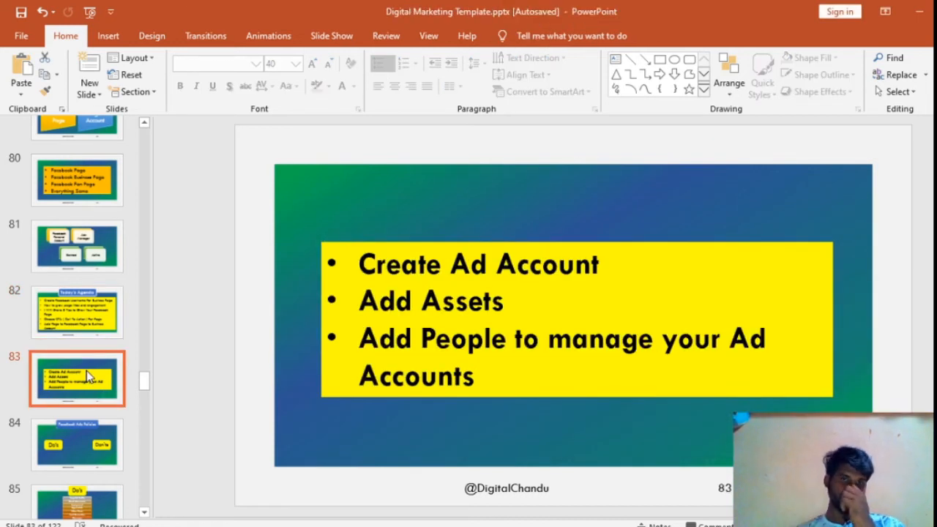